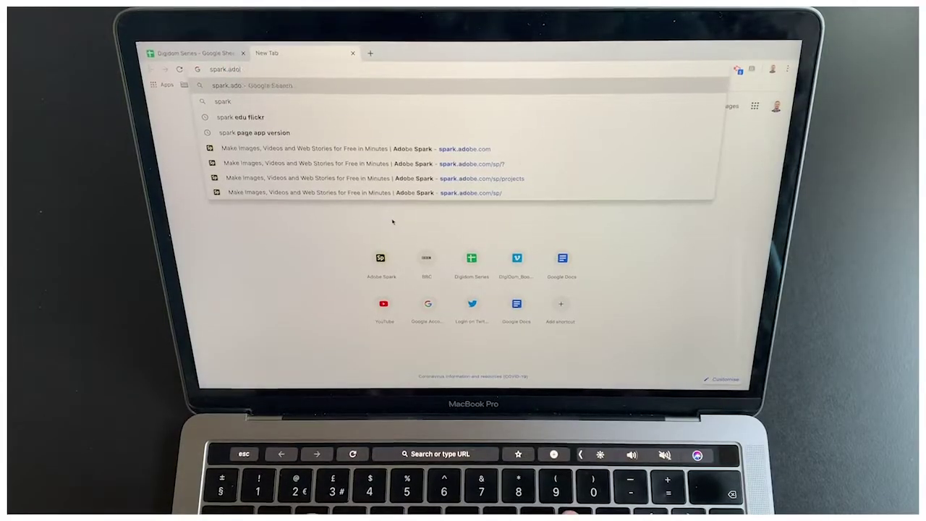
Load spark.adobe.com in Chrome to reach the Adobe Spark home dashboard.
type("be.com")
key("Return")
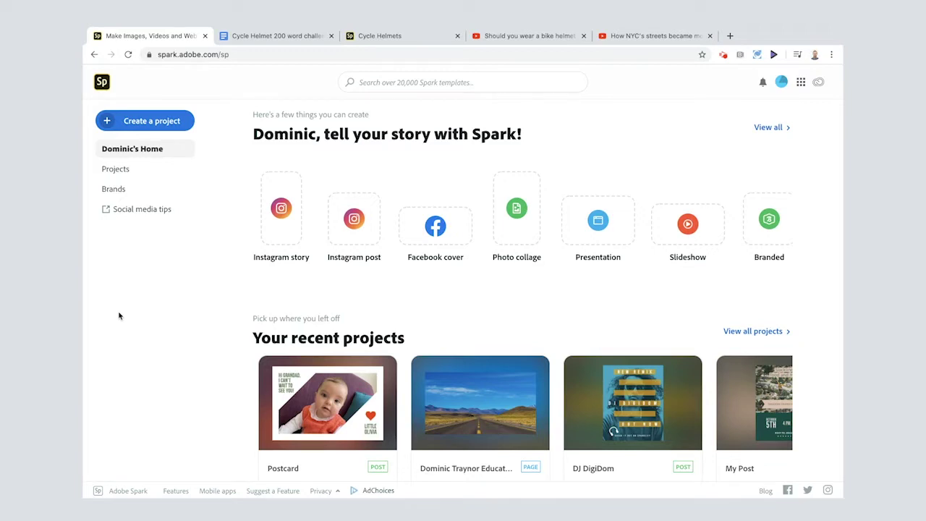
Start a new Web page project in Adobe Spark.
left_click(109, 122)
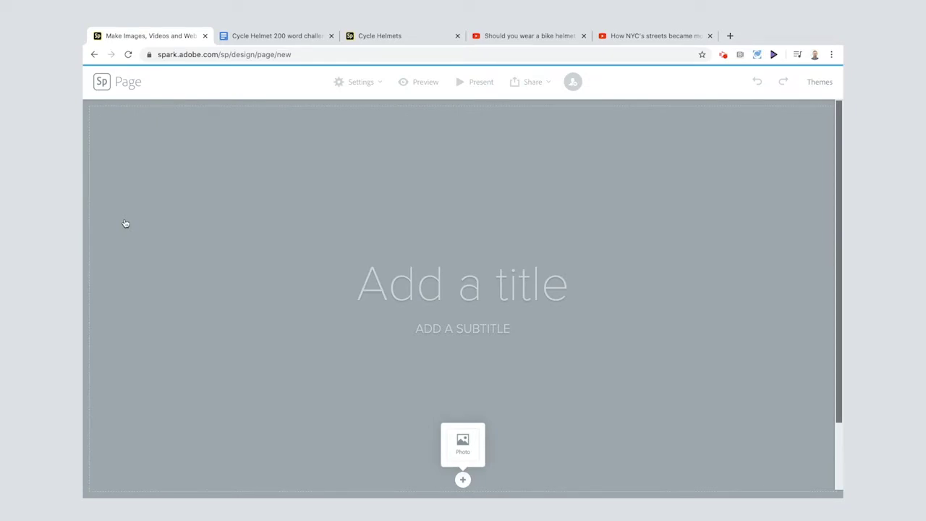
Enter 'Cycle Helmets' as the page title and '200 WORD CHALLENGE' as its subtitle.
left_click(414, 285)
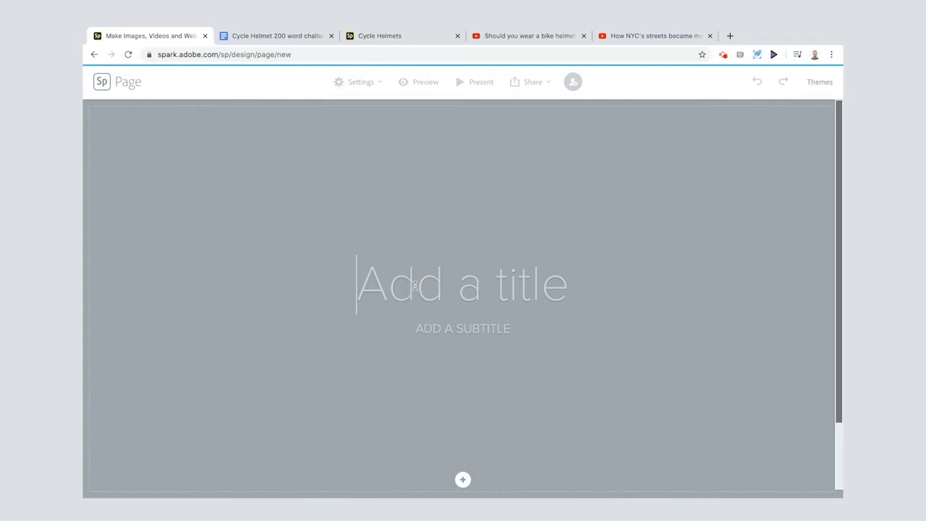
type("Cycle ")
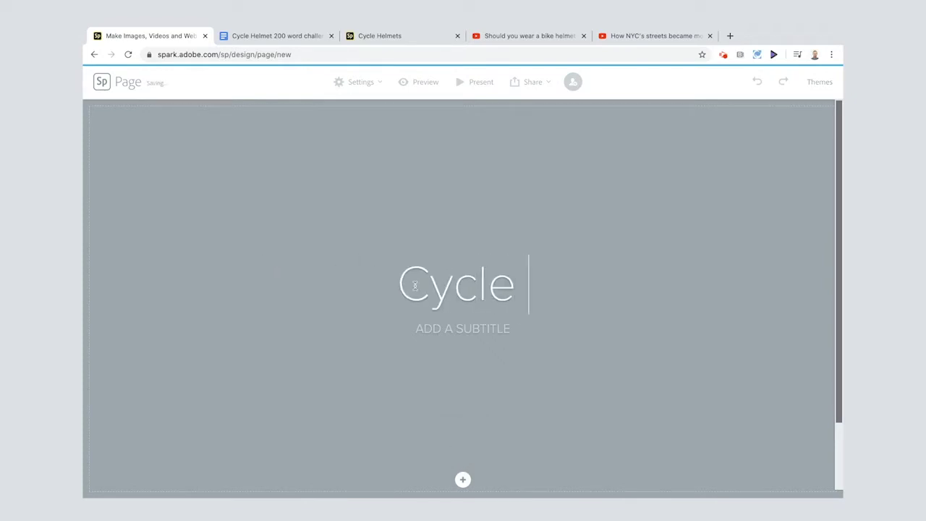
type("Helmets")
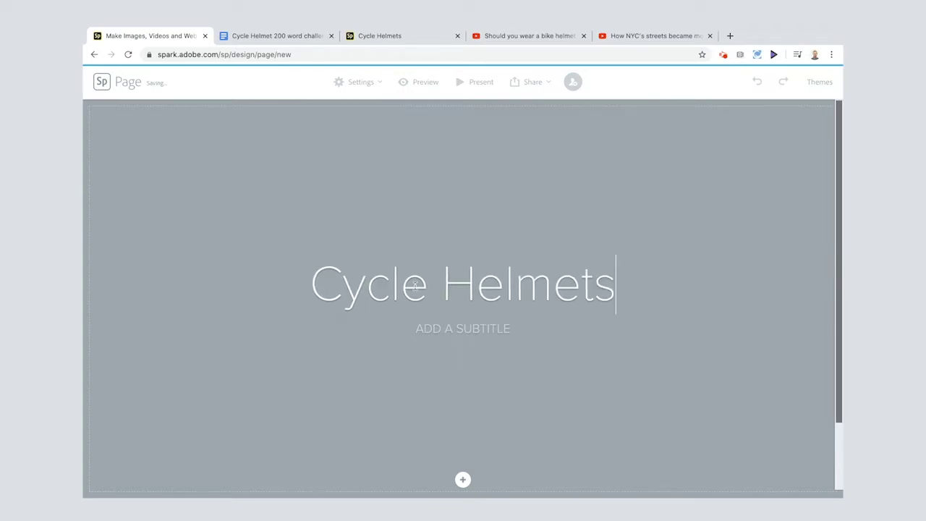
left_click(464, 326)
type("200 WORD CHALLENGE")
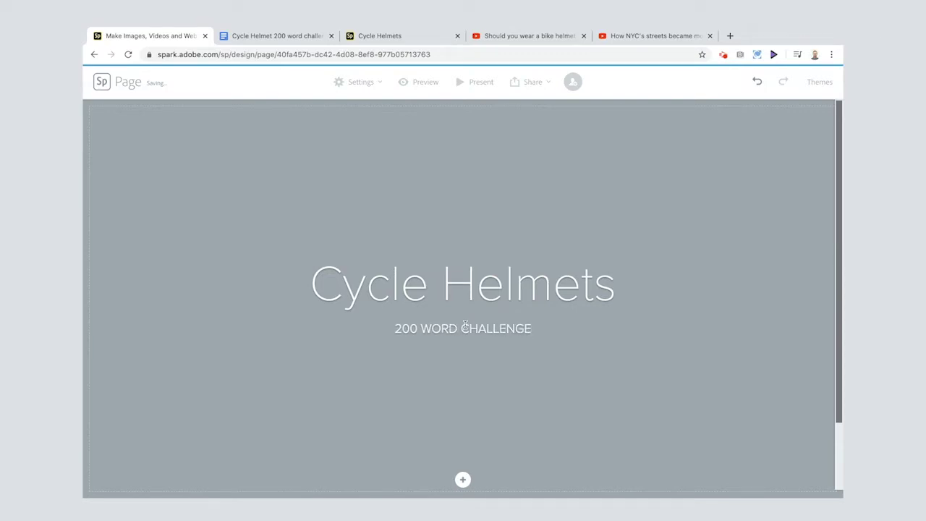
Search free photos for 'cycling' and set the sunset road handlebars photo as the title background.
mouse_move(483, 418)
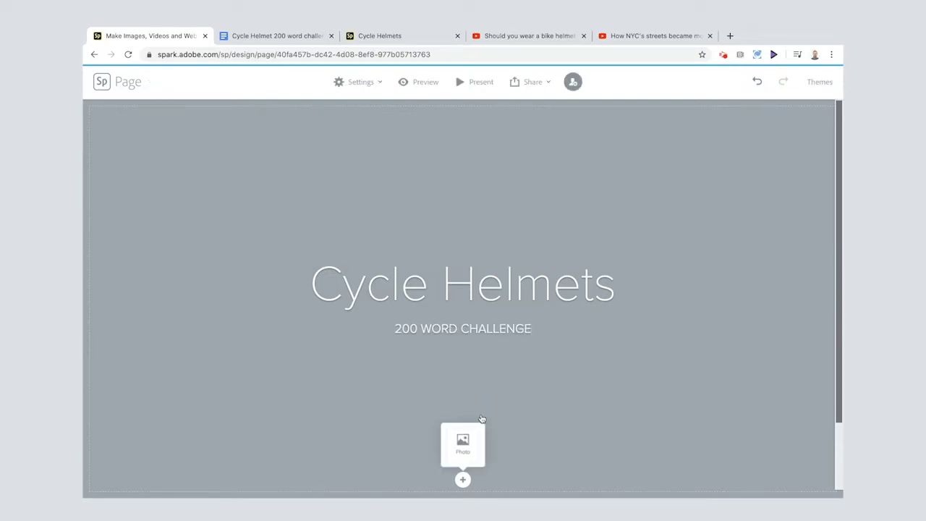
left_click(463, 442)
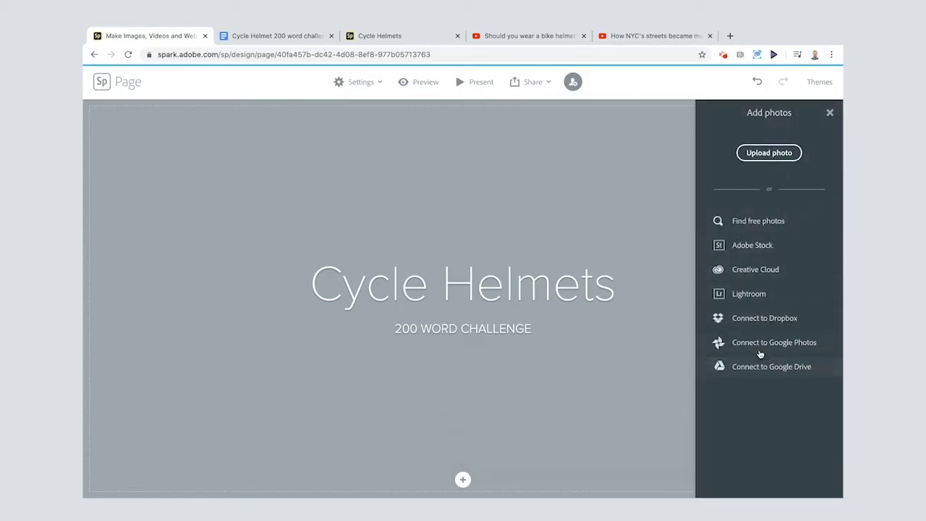
left_click(751, 222)
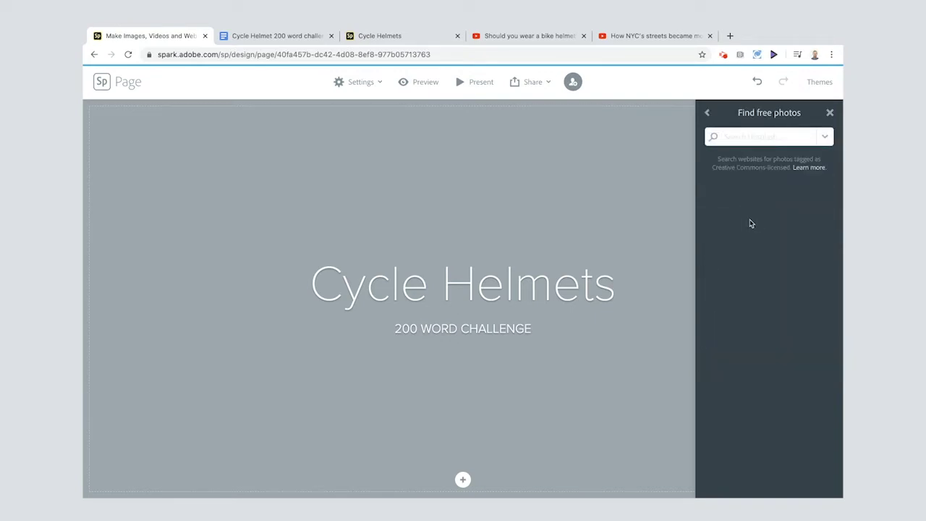
type("cycling")
key("Return")
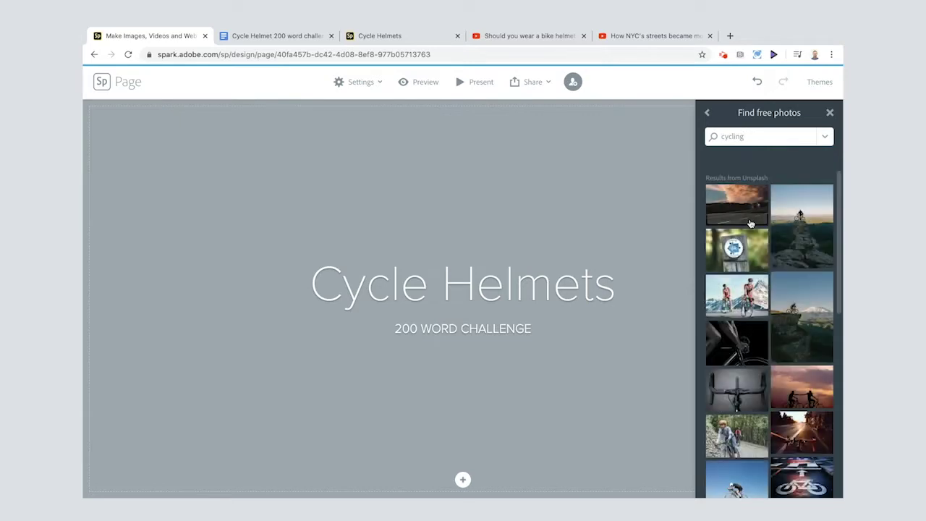
scroll(765, 316, "down", 4)
scroll(765, 316, "down", 1)
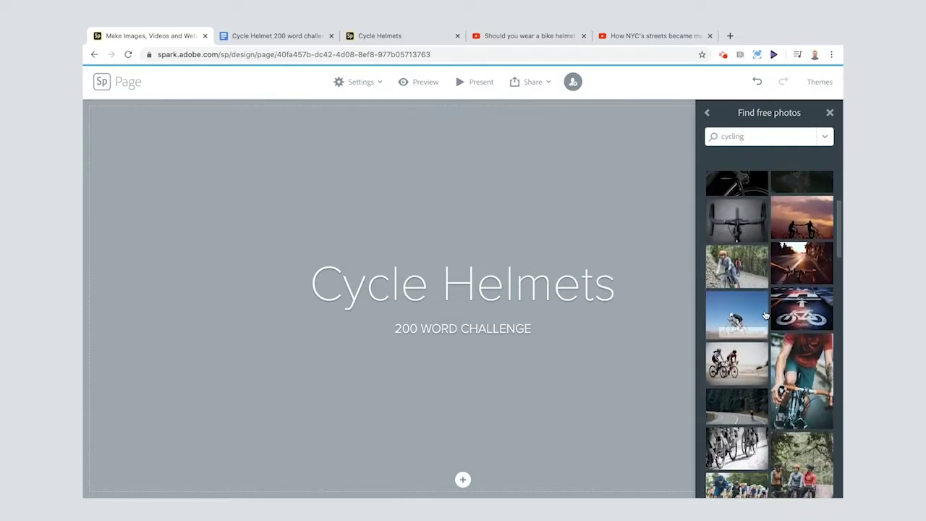
scroll(765, 316, "down", 1)
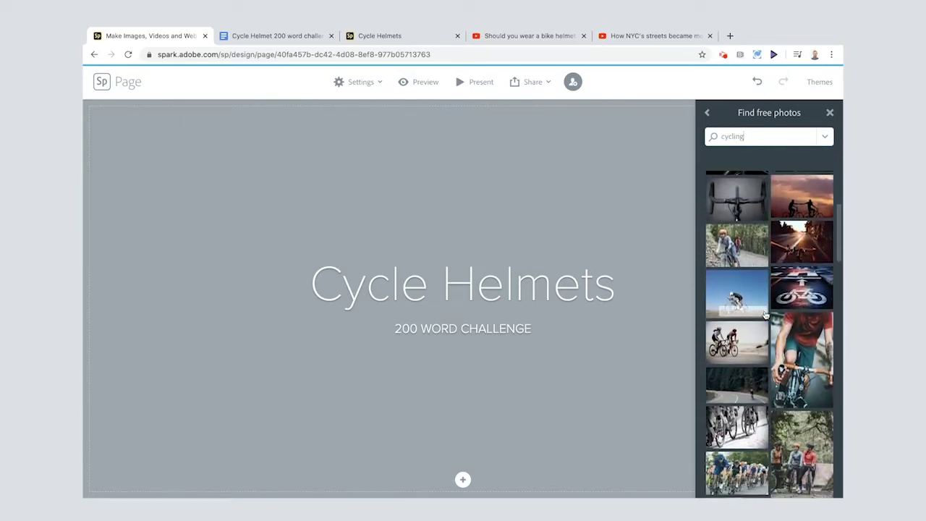
left_click(800, 251)
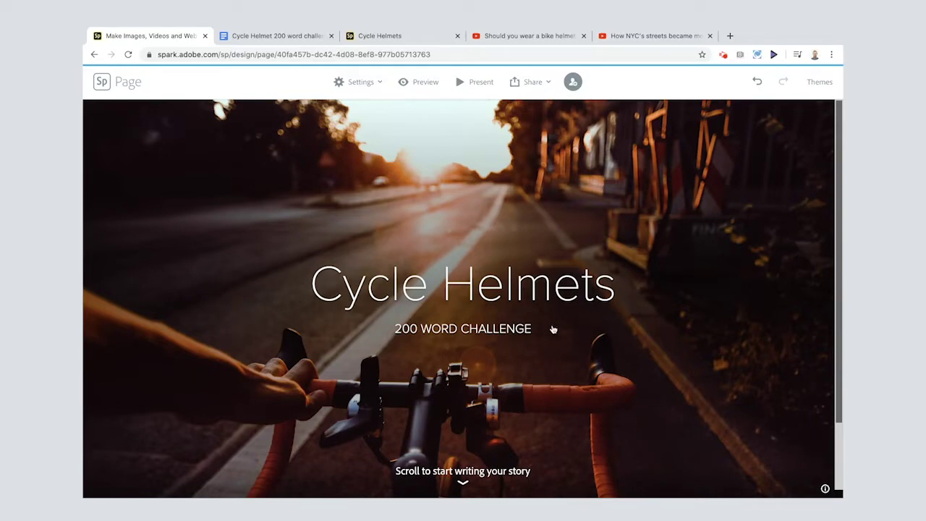
Add a text block below the title: 'Here is my response to the 200 word challenge on cycle helmets…'.
scroll(554, 330, "down", 2)
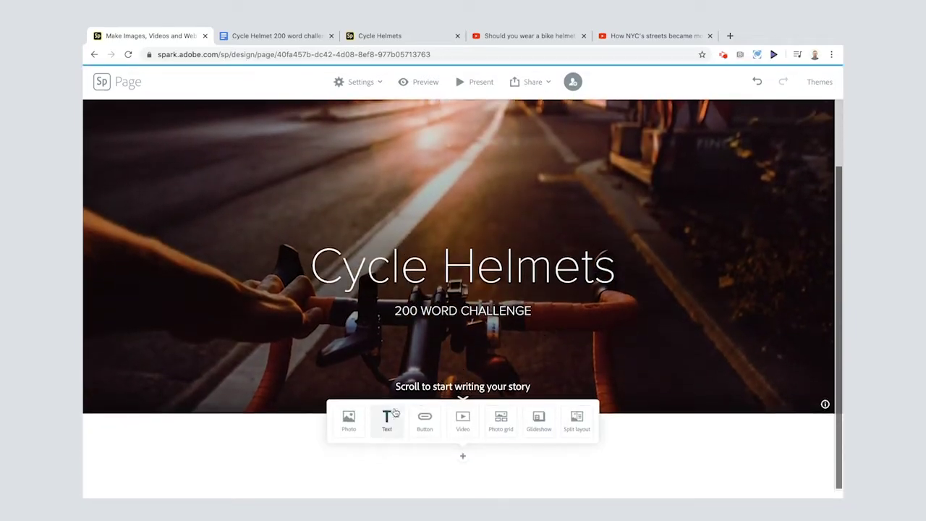
left_click(387, 417)
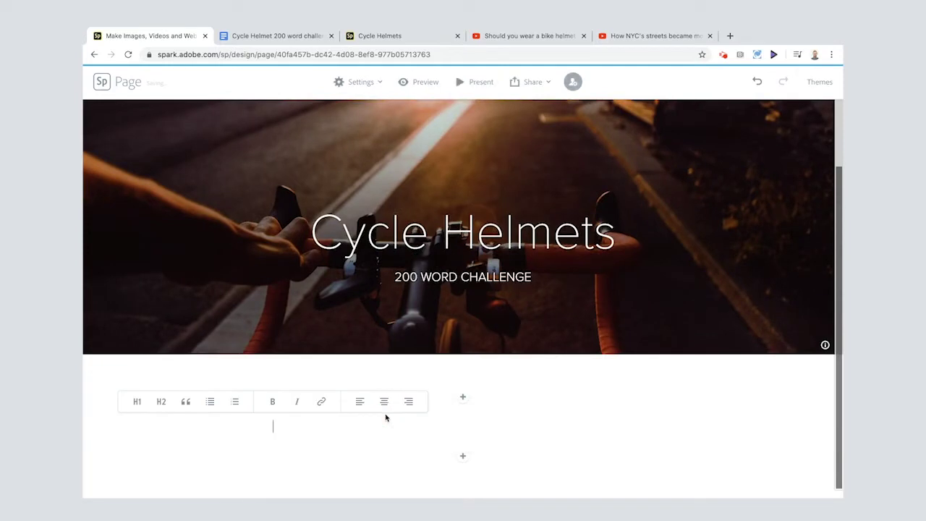
type("Here is my response to the 200 word challenge on cycle helmet")
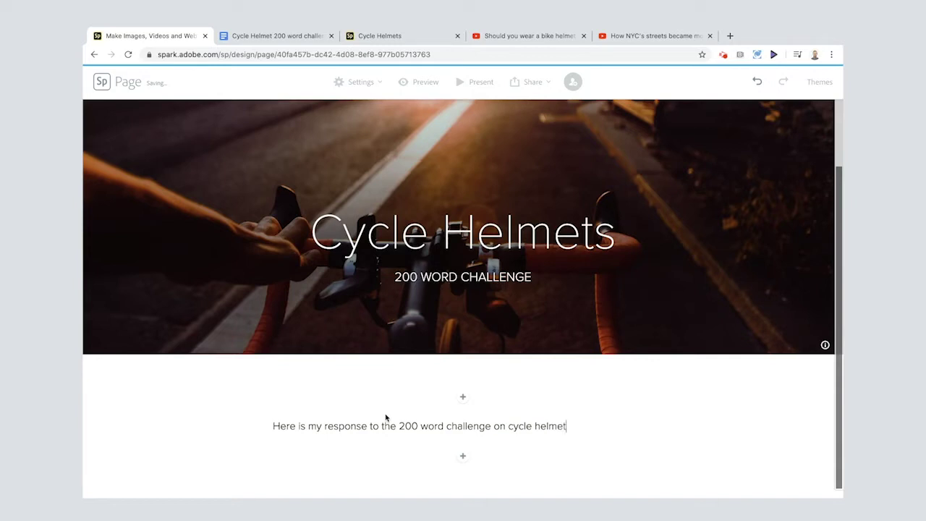
type("s from DSigiDom.")
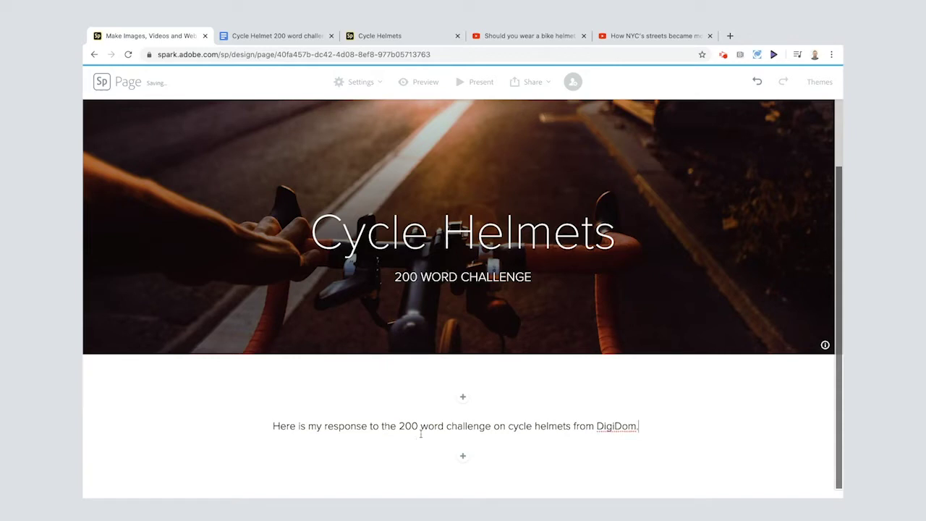
left_click(434, 427)
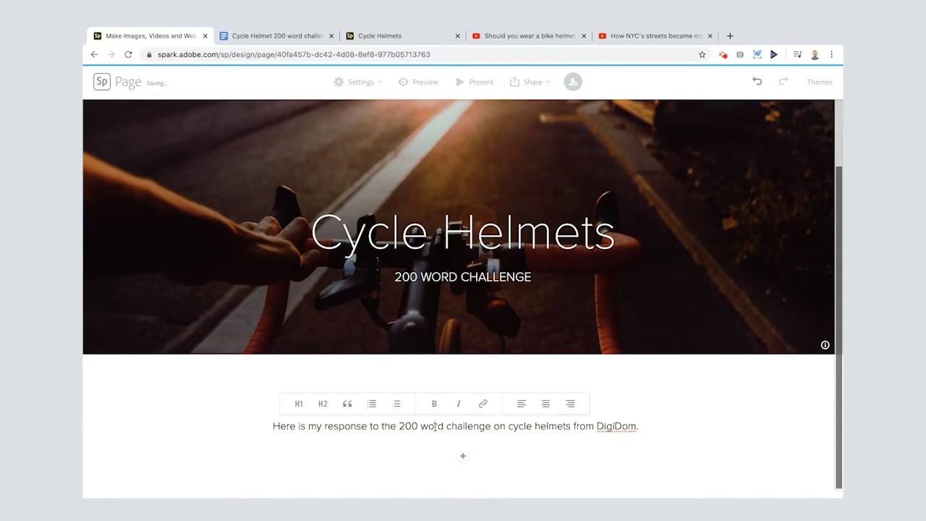
Try H1, H2 and centre alignment on the intro sentence, finally styling it as a block quote.
left_click(298, 404)
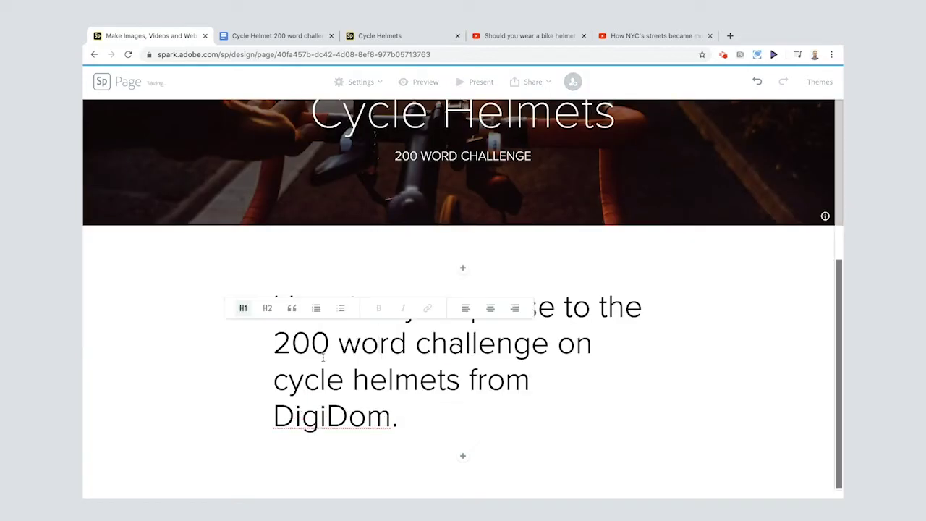
left_click(267, 308)
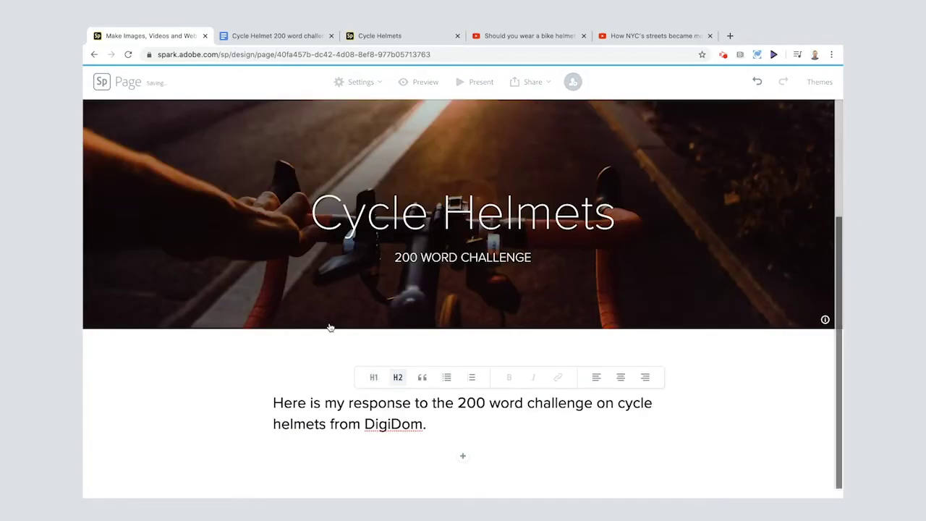
left_click(373, 377)
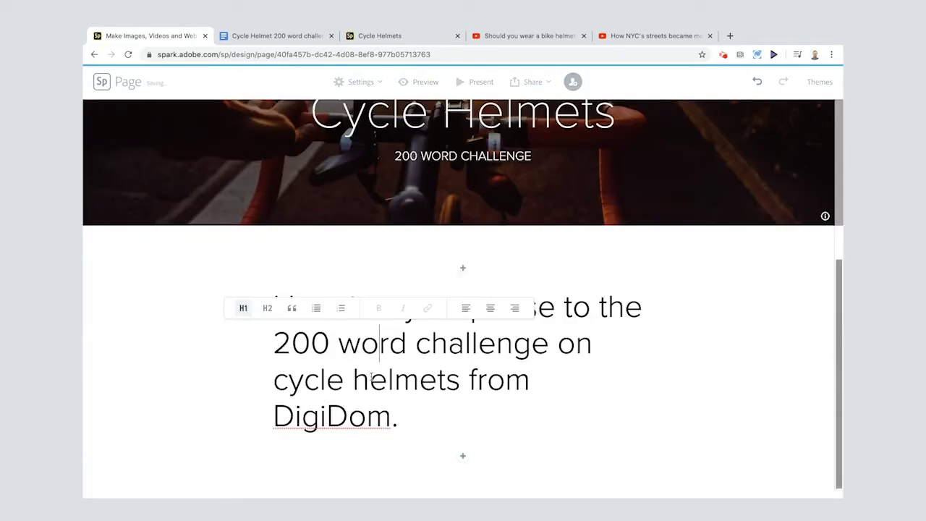
left_click(490, 309)
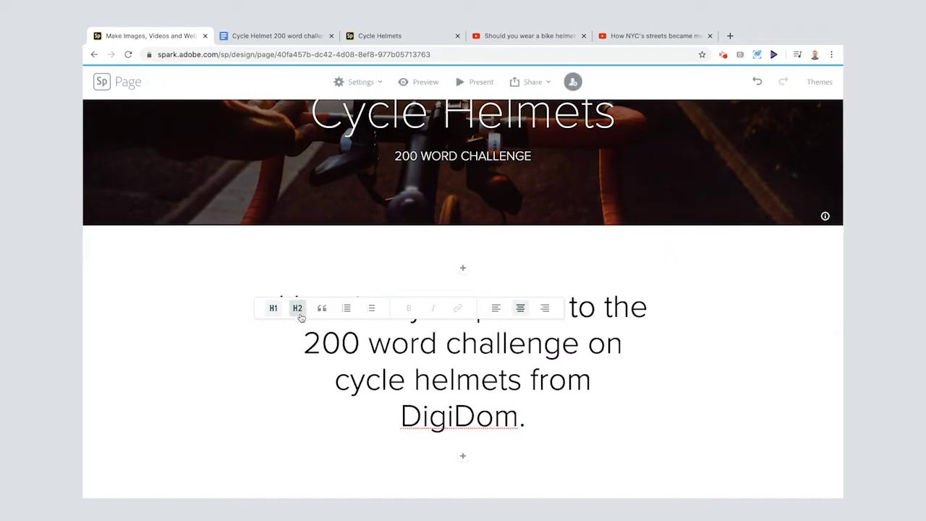
left_click(322, 309)
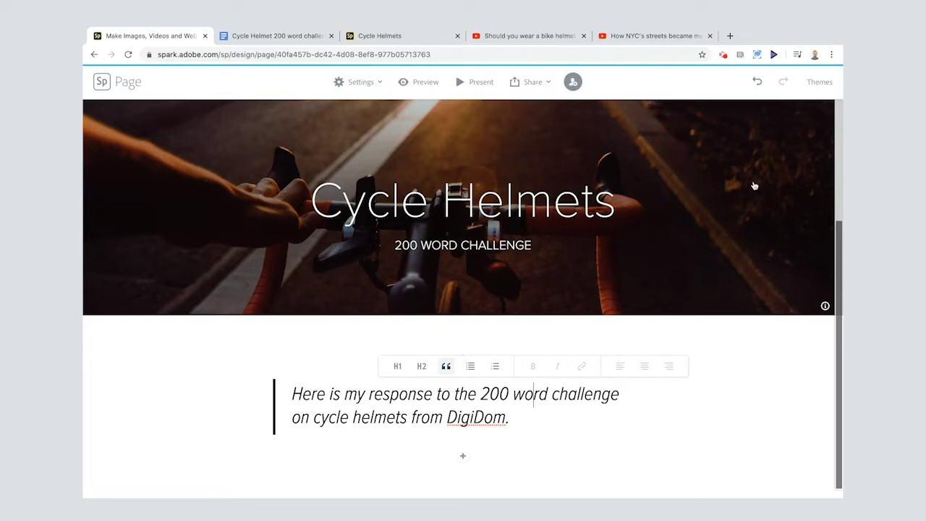
Browse the theme list and apply the Luca theme to the page.
left_click(823, 82)
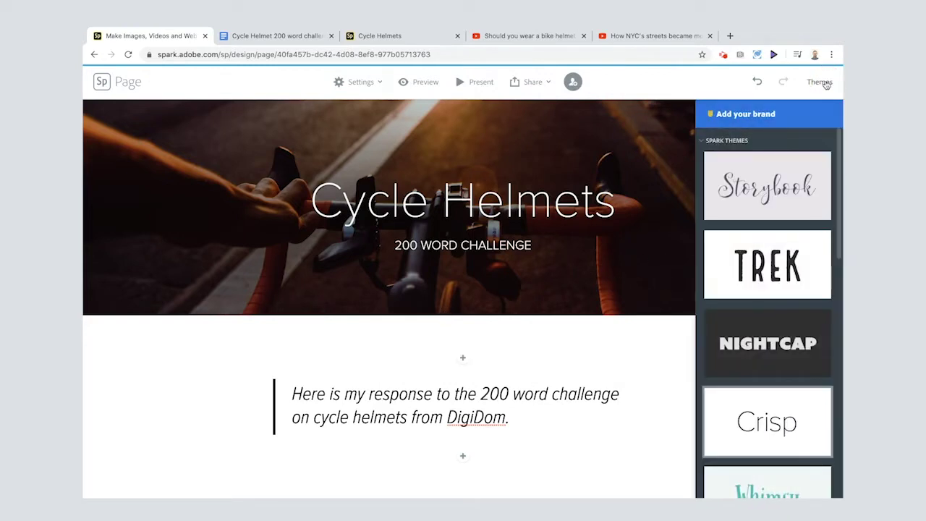
scroll(793, 278, "down", 4)
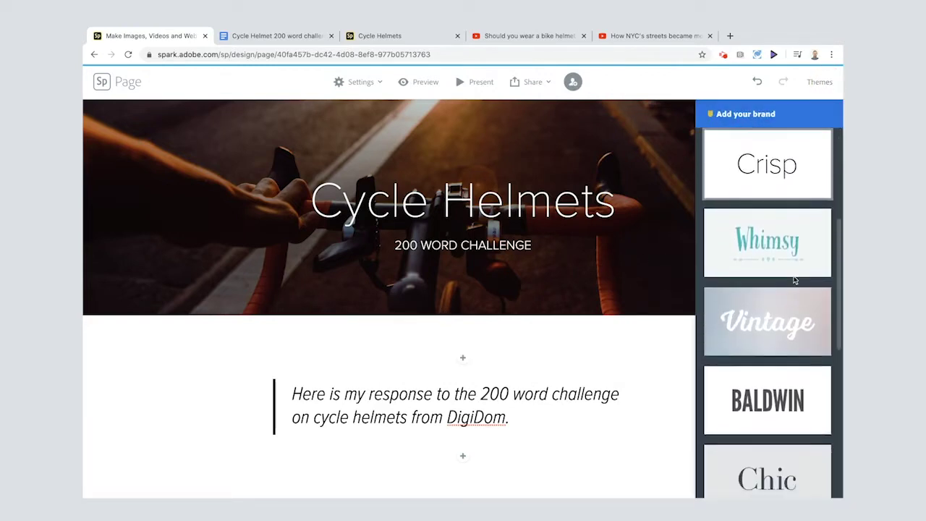
scroll(785, 318, "down", 6)
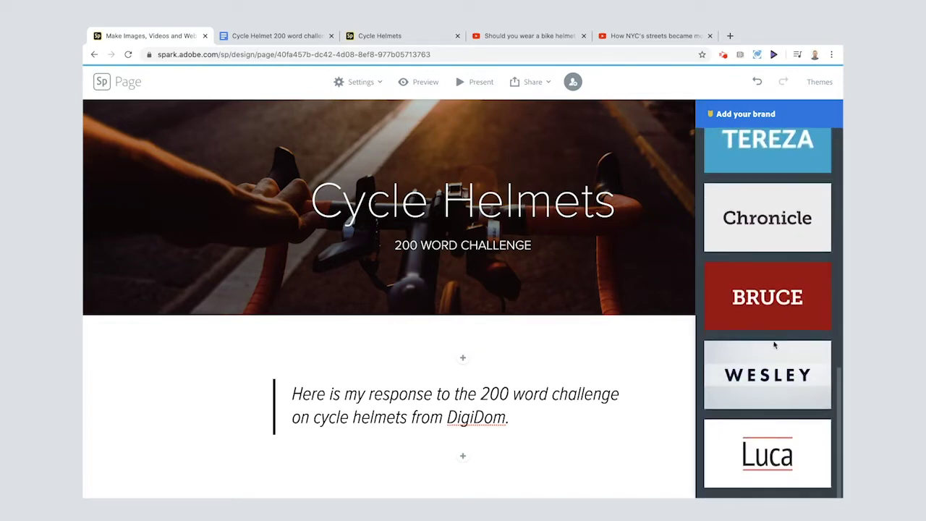
left_click(770, 442)
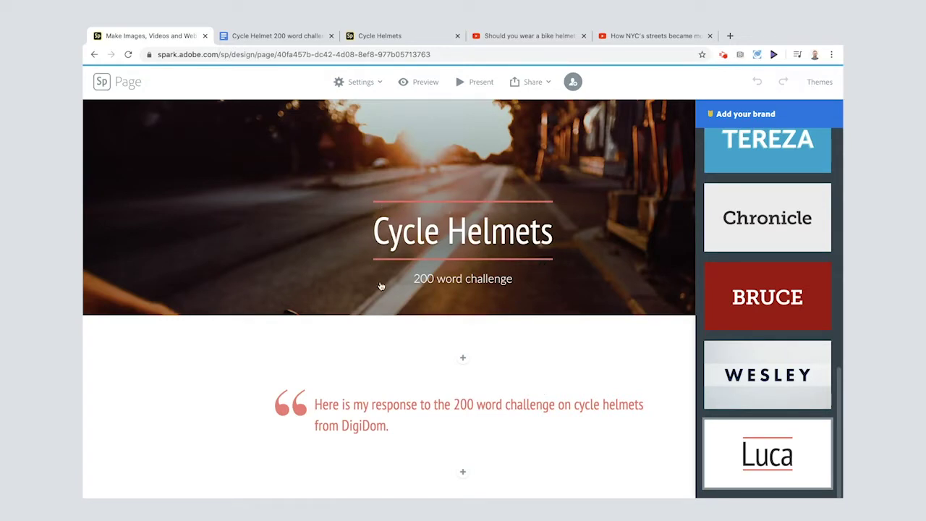
left_click(386, 396)
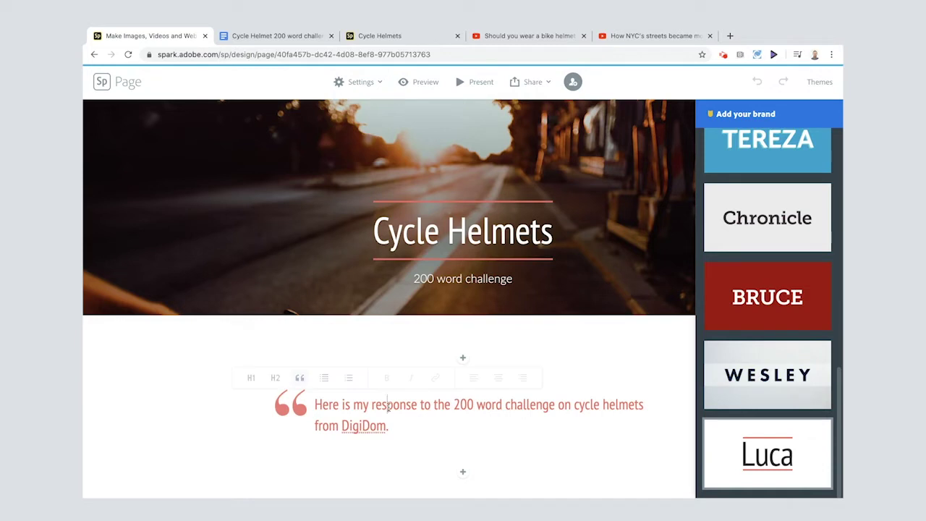
Append 'If you'd like to have a go, click the button below!' to the intro text.
left_click(251, 377)
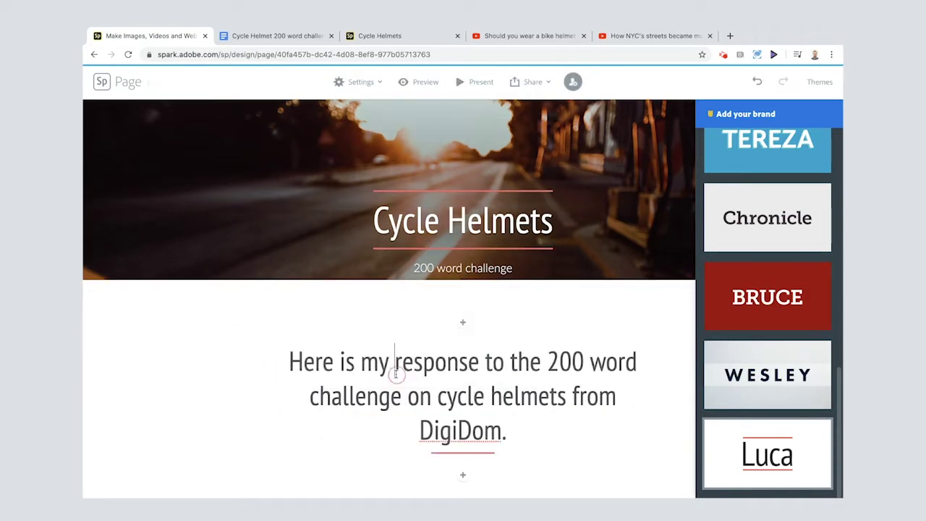
left_click(209, 431)
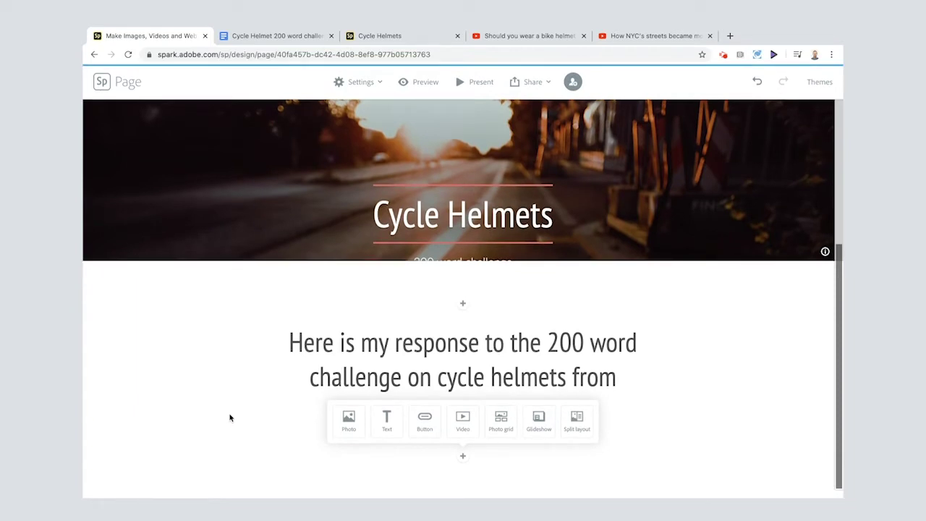
left_click(514, 412)
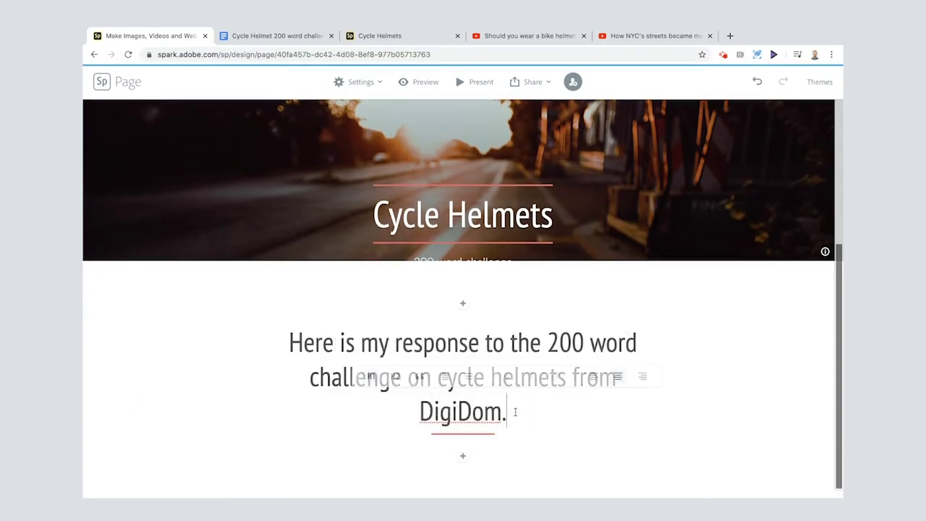
type("Th")
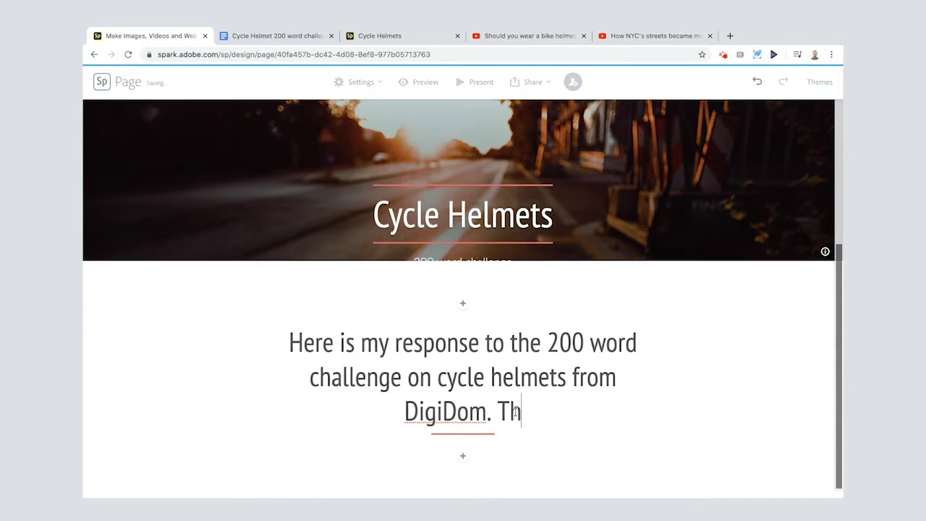
key("BackSpace")
key("BackSpace")
type("If you'd like to have a goo")
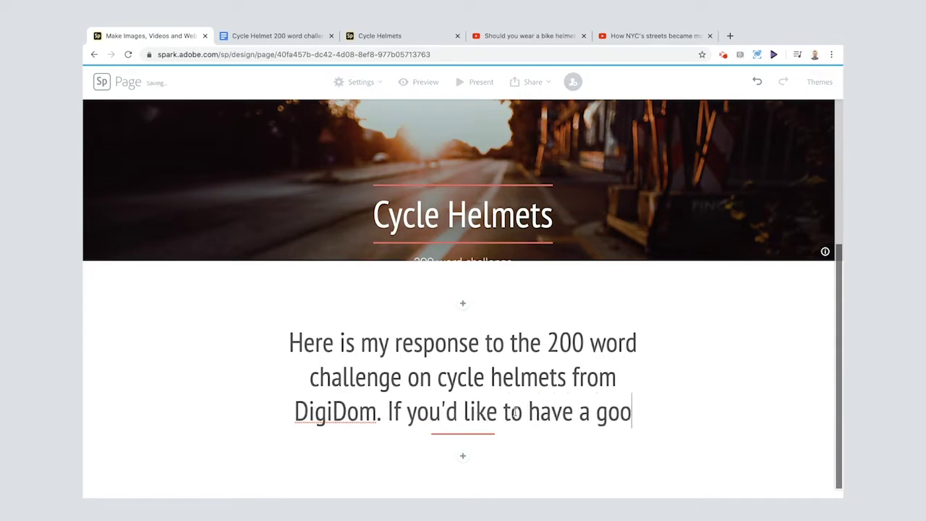
key("BackSpace")
type(", click the be")
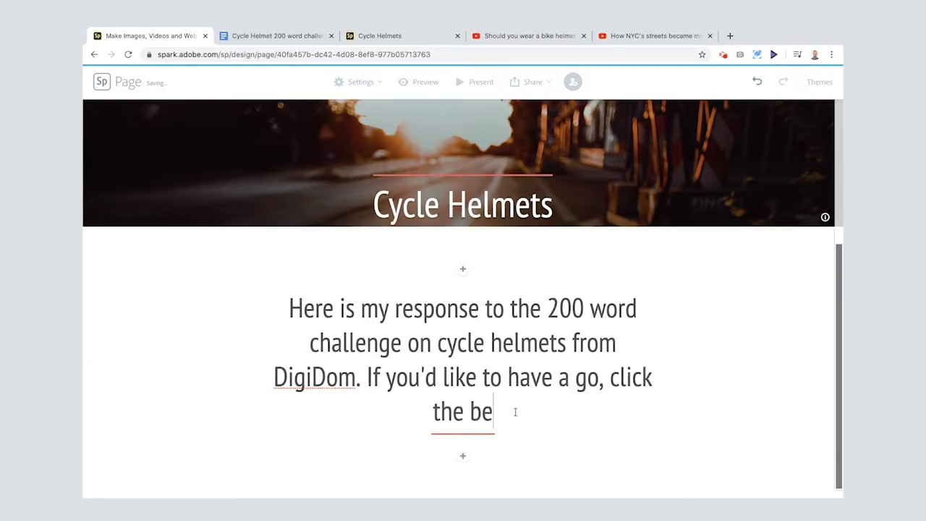
key("BackSpace")
type("utton")
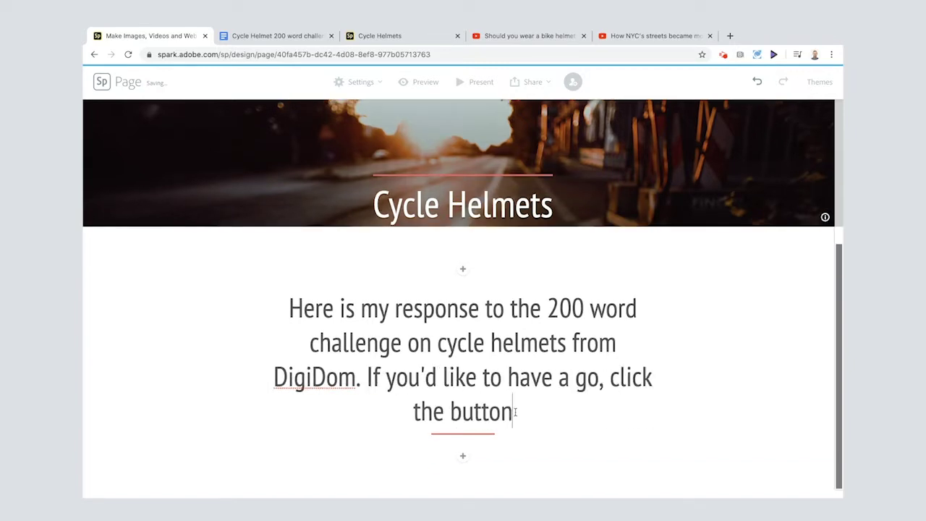
type(" below!!")
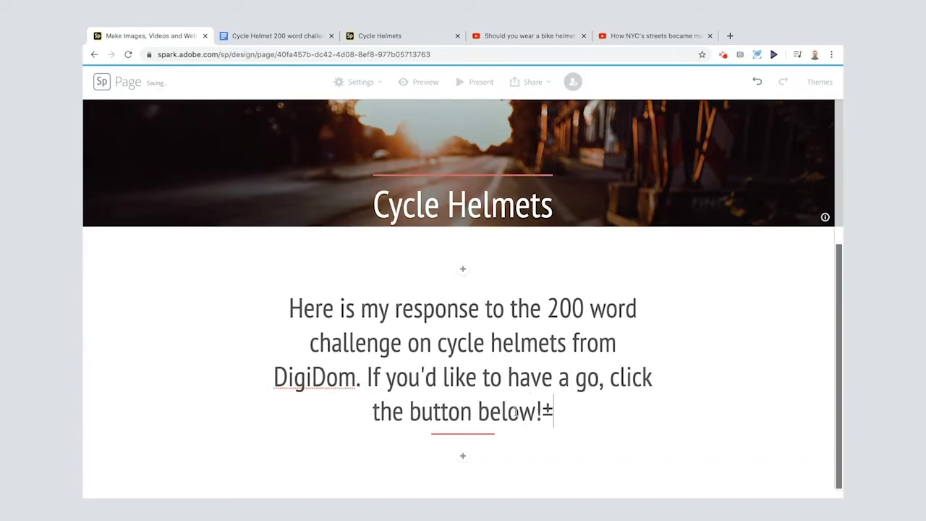
Insert a button below the intro labelled '200 word challenge'.
key("BackSpace")
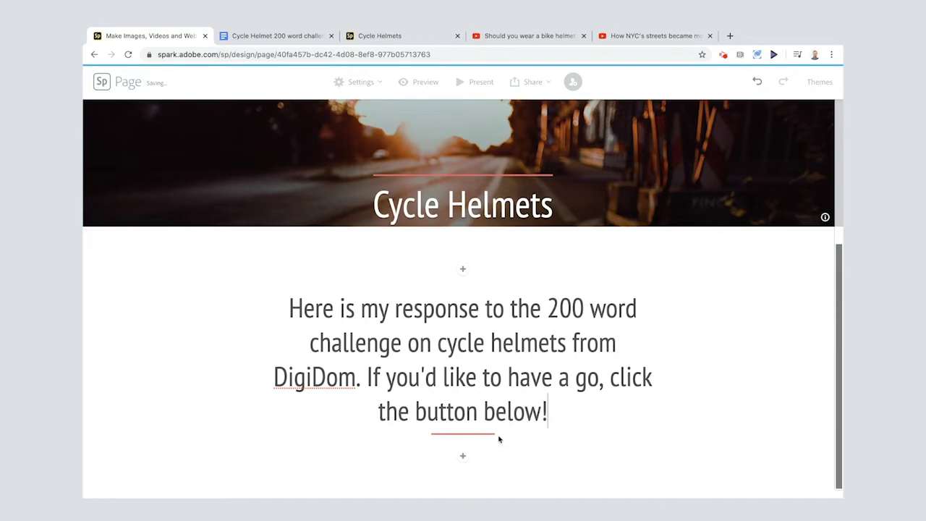
left_click(464, 456)
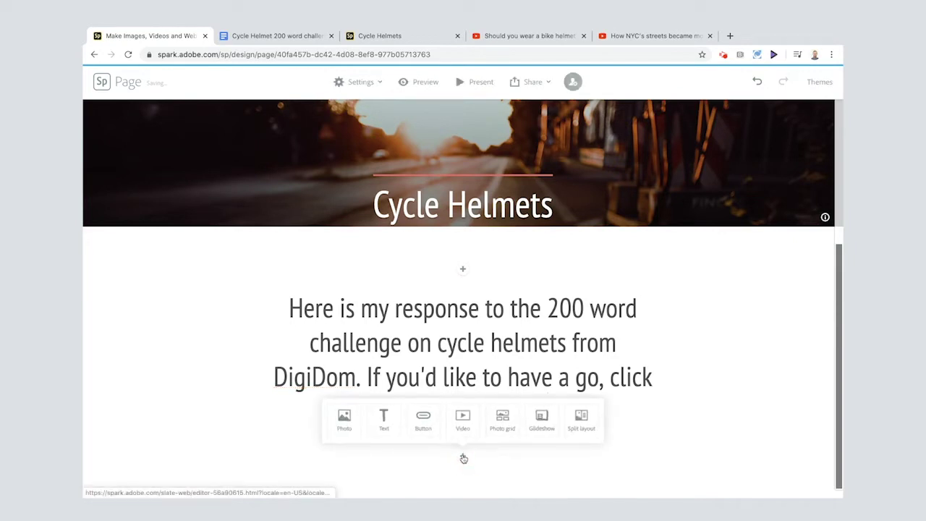
left_click(425, 423)
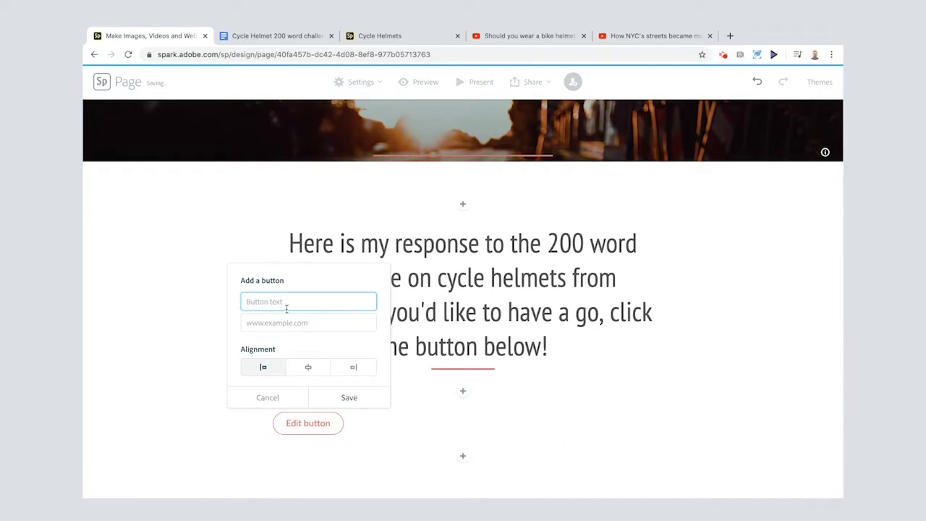
type("200 word challenge")
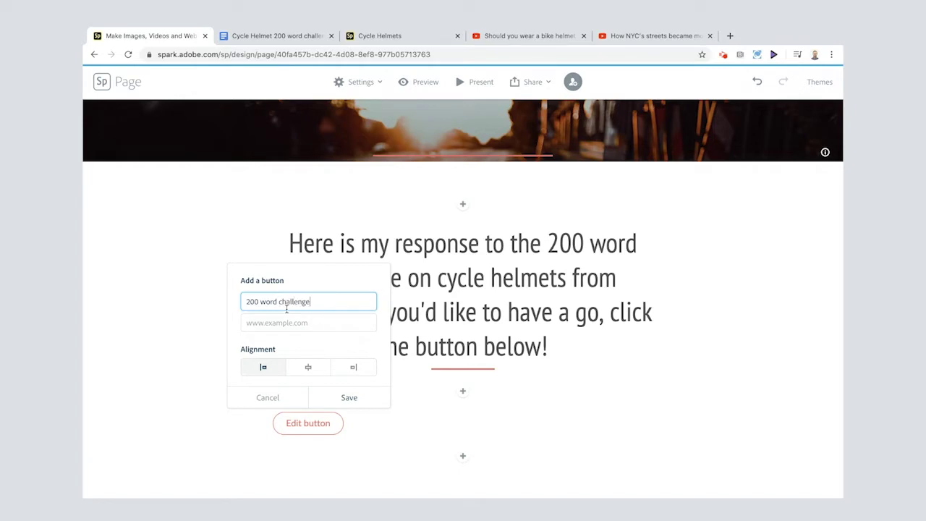
left_click(272, 320)
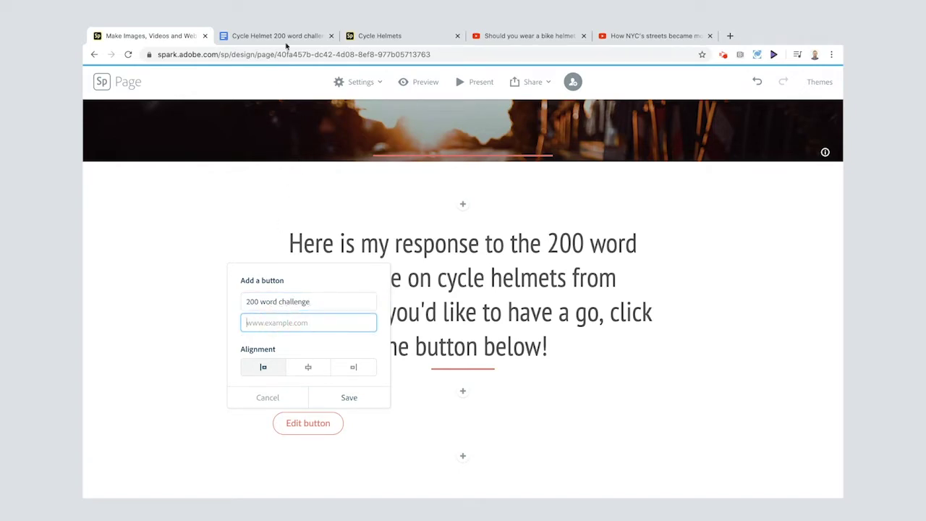
Link the button to the published Cycle Helmets page URL, centre it, and save.
left_click(376, 36)
left_click(335, 56)
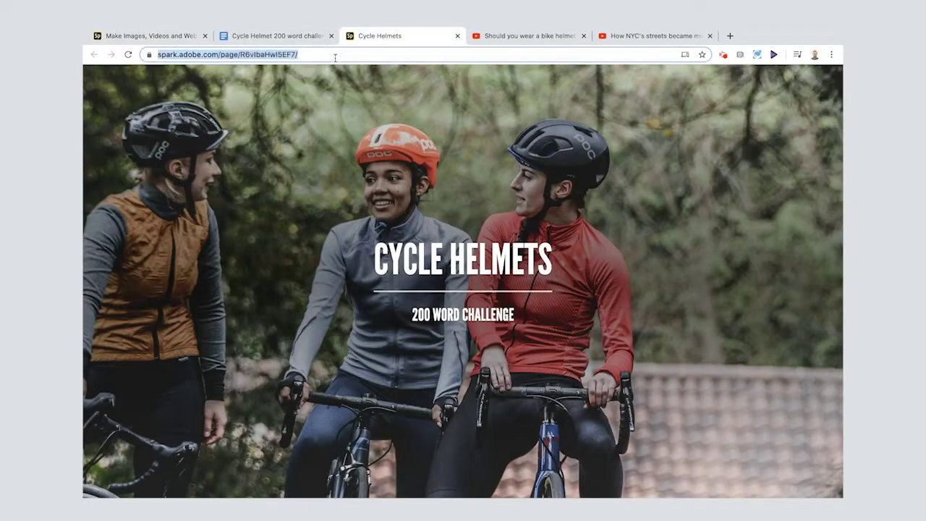
scroll(732, 186, "down", 5)
scroll(733, 188, "down", 8)
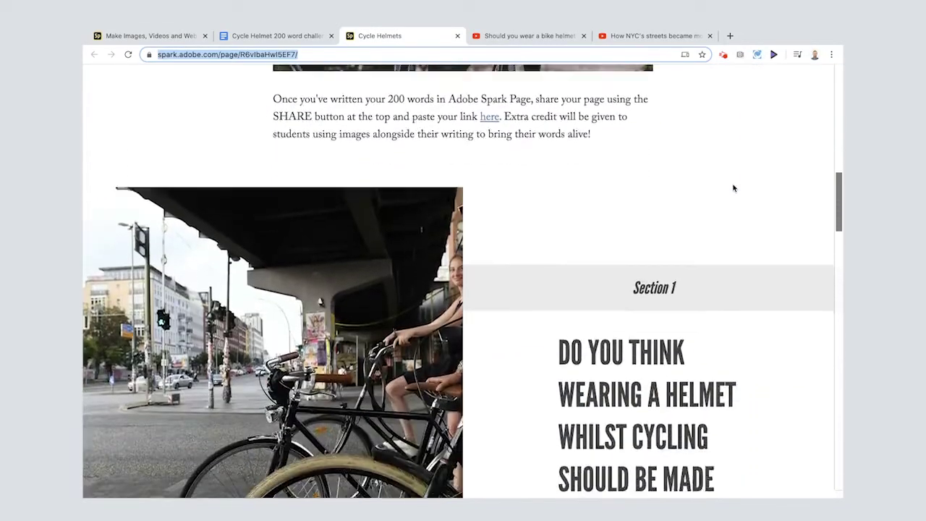
scroll(733, 188, "down", 10)
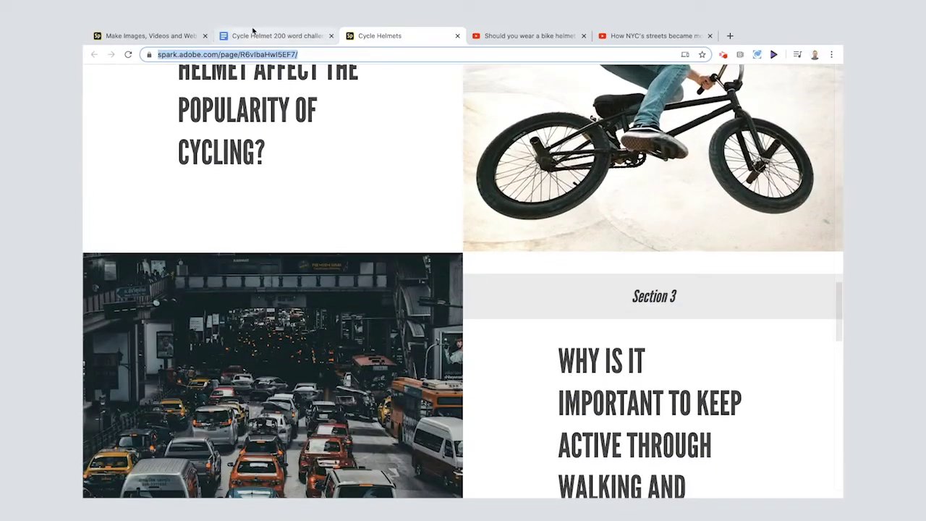
left_click(154, 37)
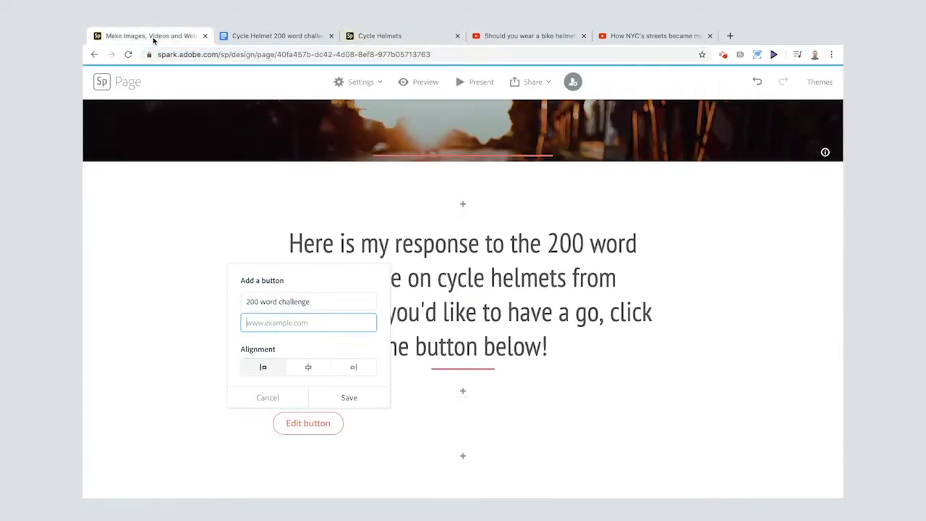
type("https://spark.adobe.com/page/R6vlbaHwISEF7/")
left_click(308, 368)
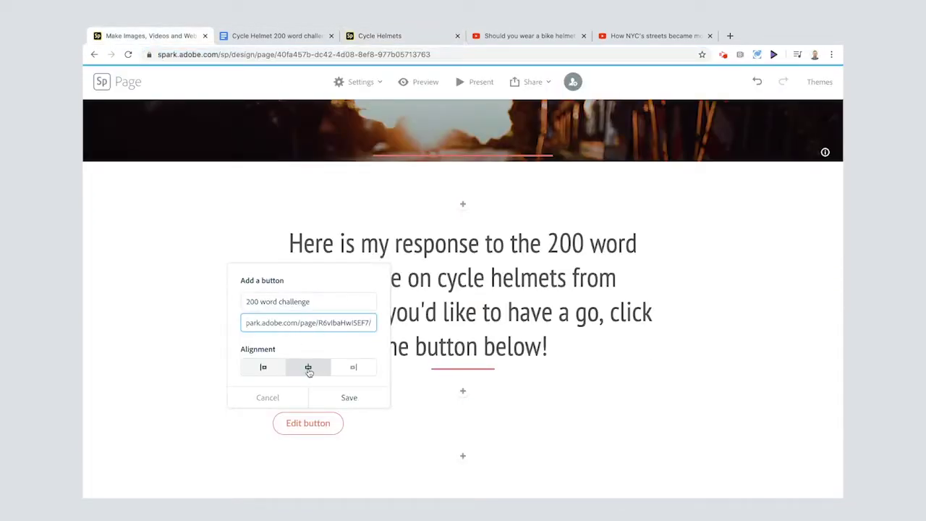
left_click(307, 370)
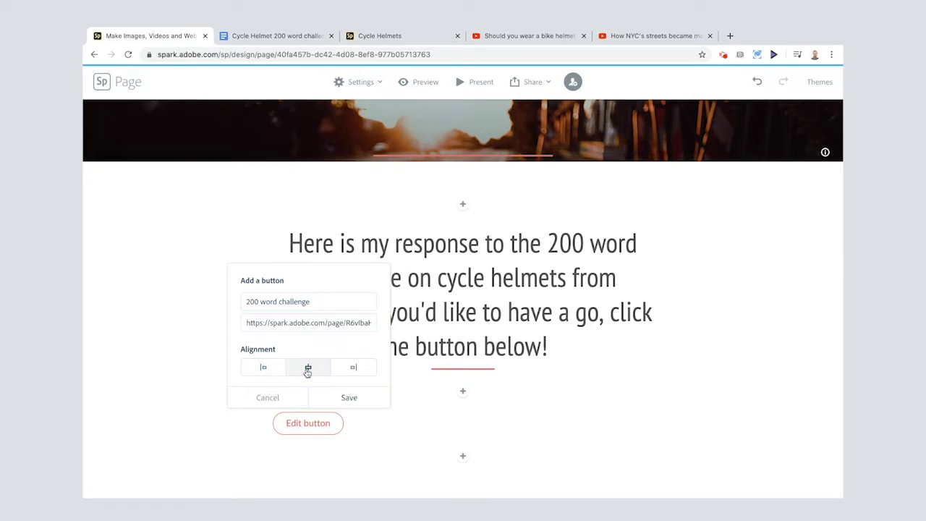
left_click(333, 399)
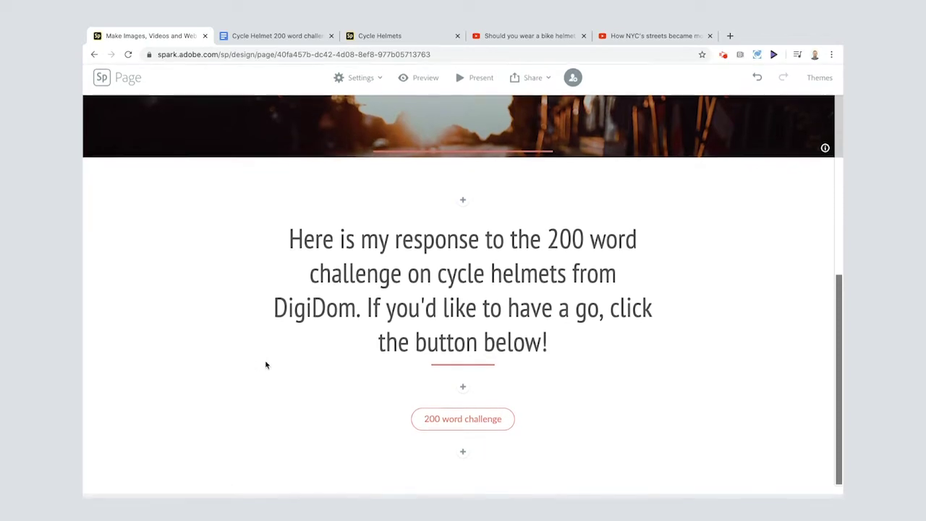
Open the insert menu below the button to add a split layout.
left_click(464, 456)
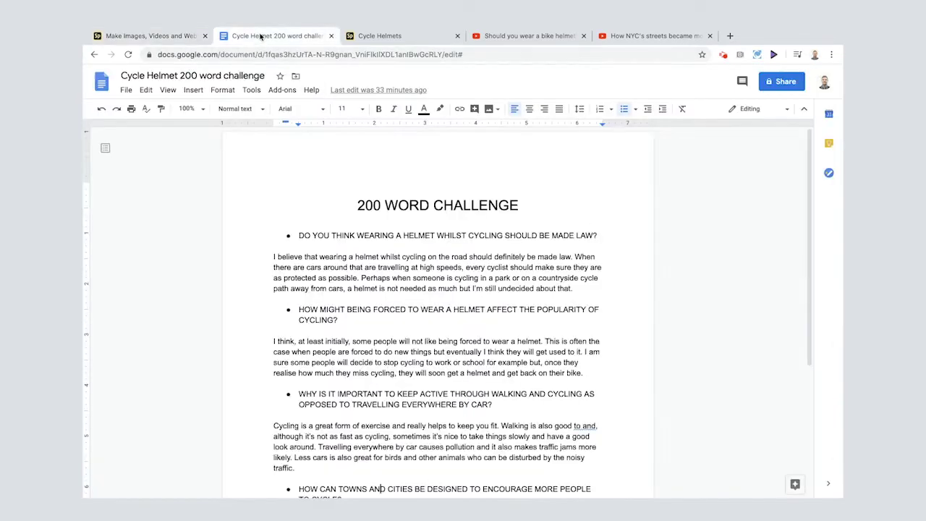
Select the helmet-law question heading and its answer paragraph in the Google Docs draft.
left_click_drag(299, 235, 582, 287)
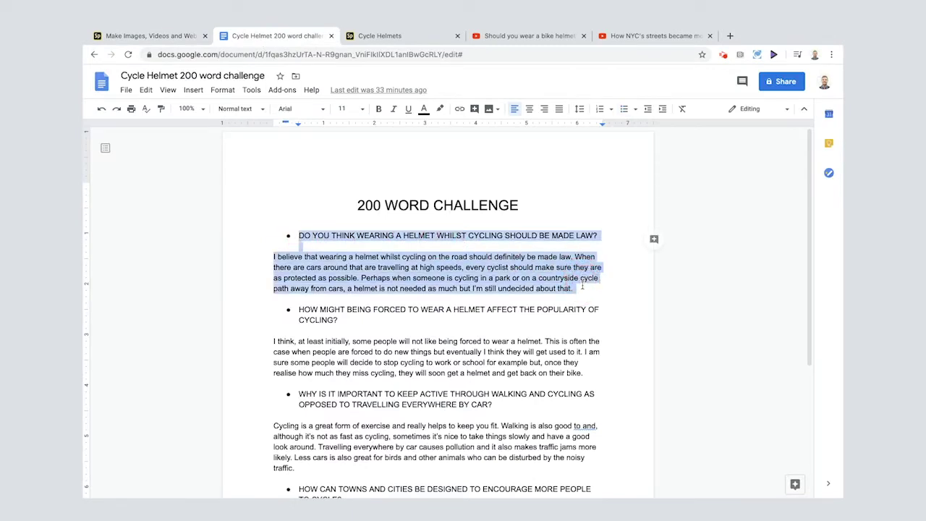
scroll(502, 375, "down", 3)
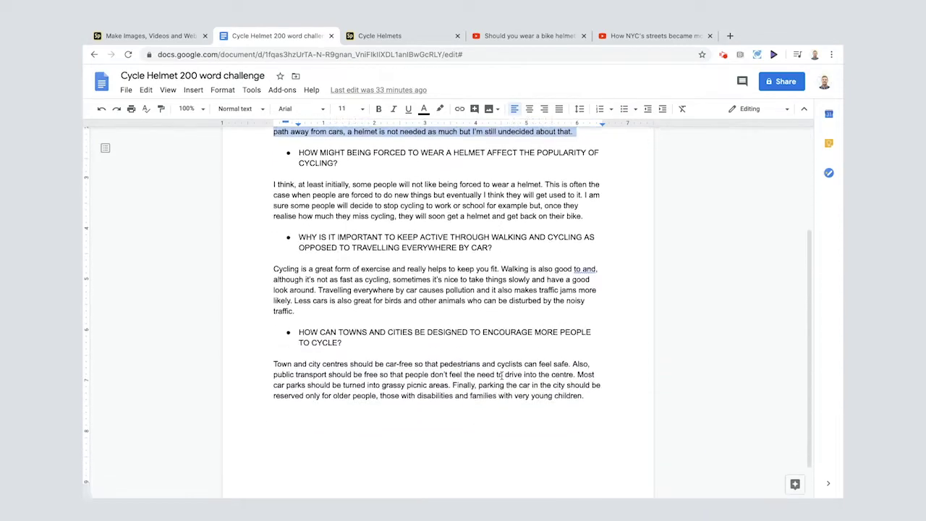
scroll(501, 376, "up", 3)
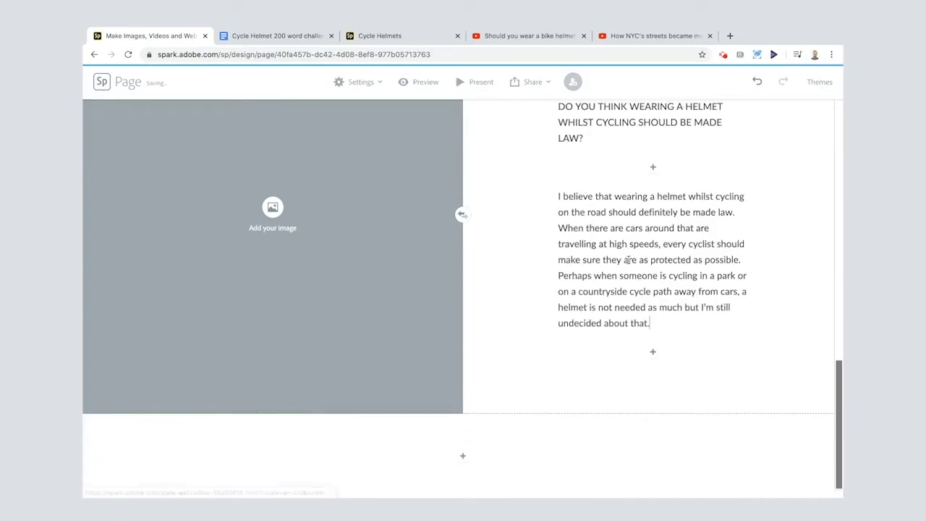
Make the pasted helmet-law question an H2 heading above its answer paragraph.
scroll(602, 295, "up", 2)
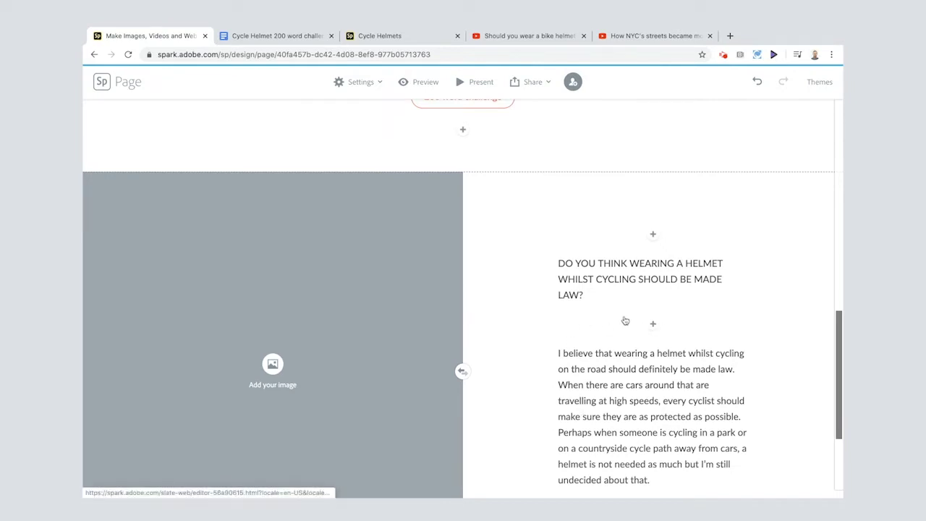
scroll(622, 321, "down", 1)
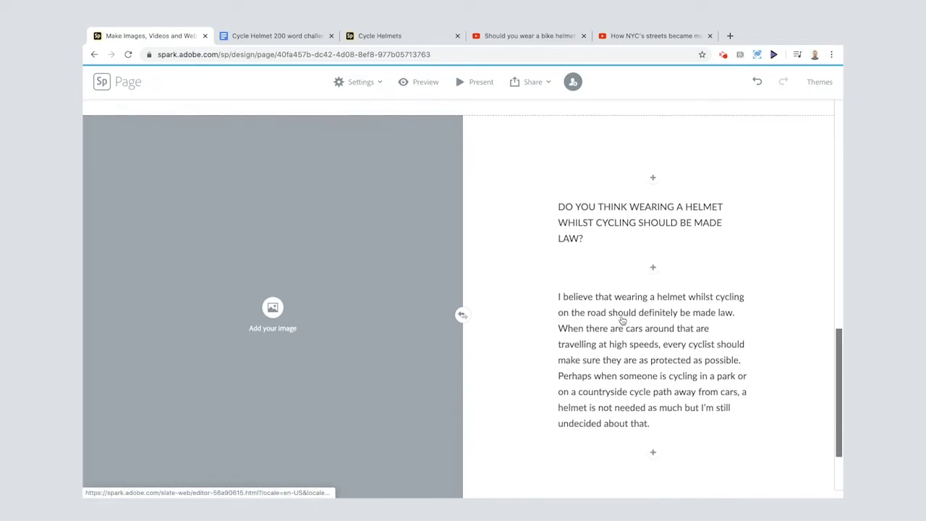
left_click(589, 221)
left_click(476, 198)
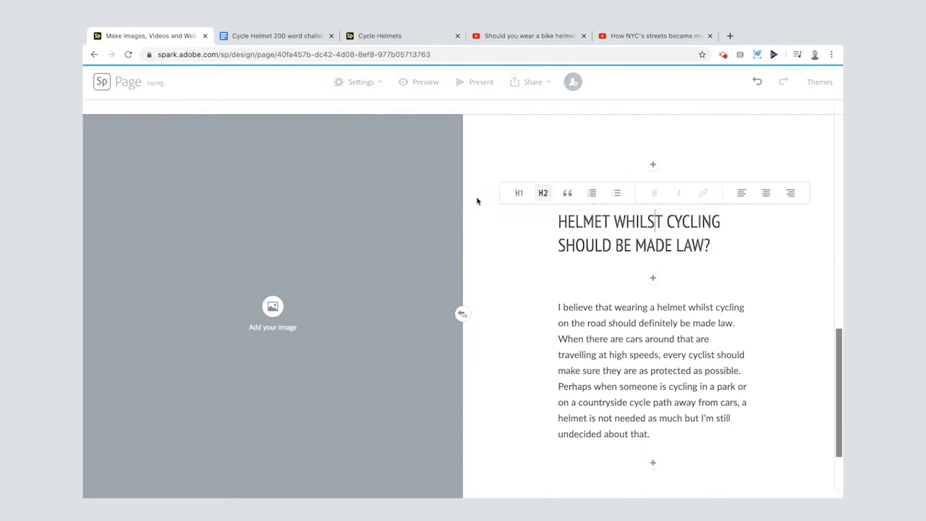
left_click(594, 324)
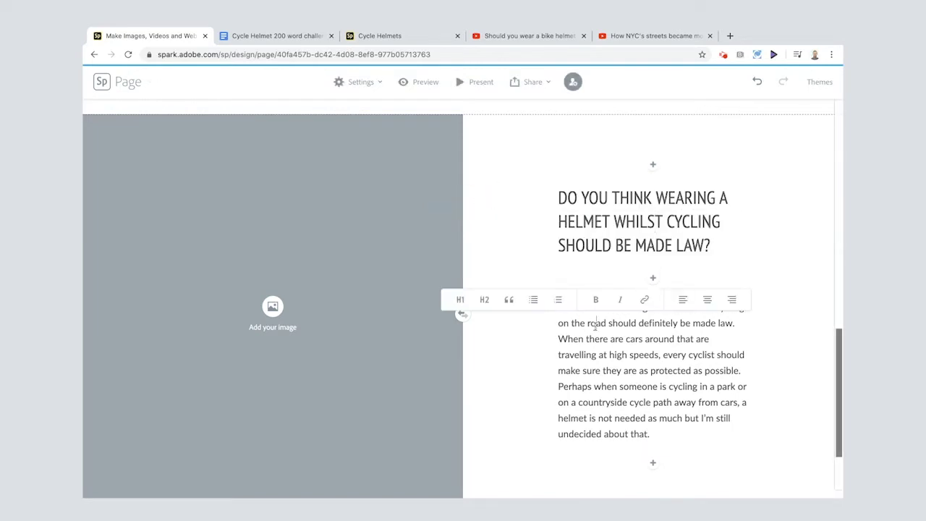
scroll(610, 369, "down", 1)
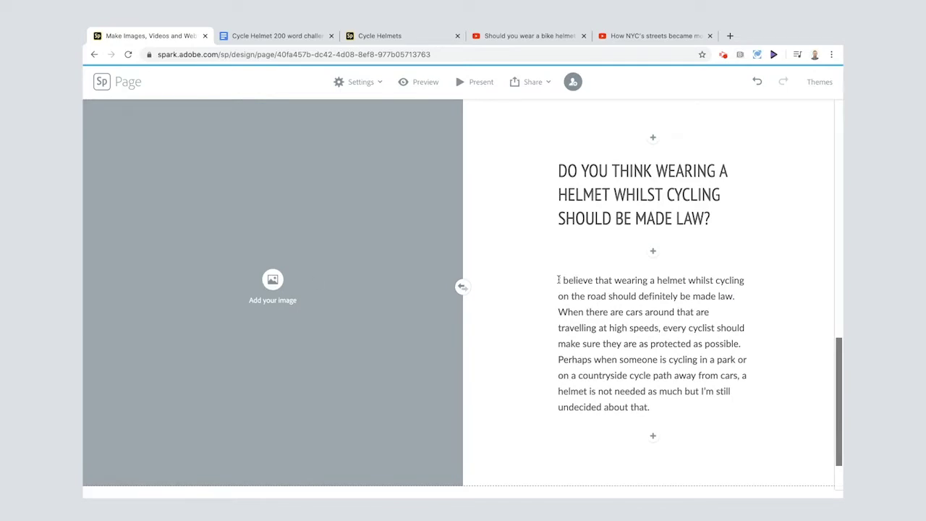
Fill the empty image half with the free photo of a cyclist on a blurred city street.
left_click(273, 279)
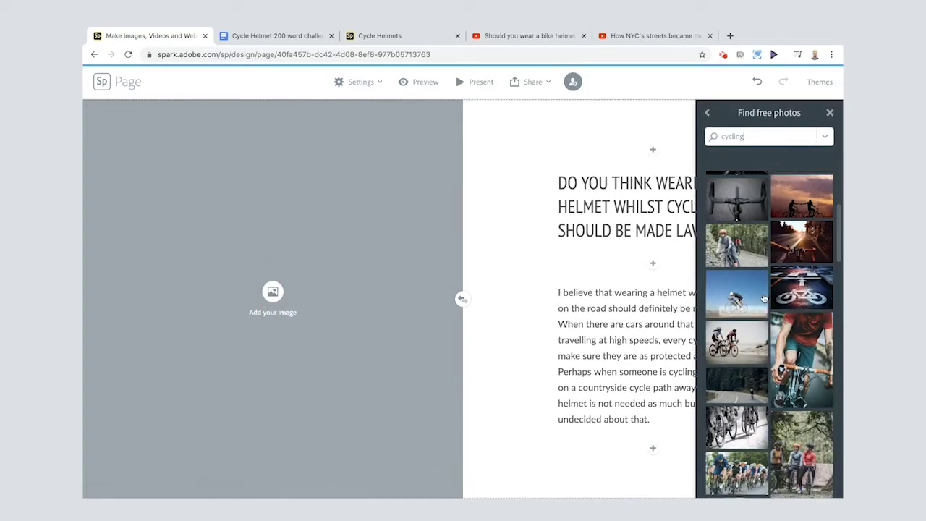
scroll(764, 297, "up", 3)
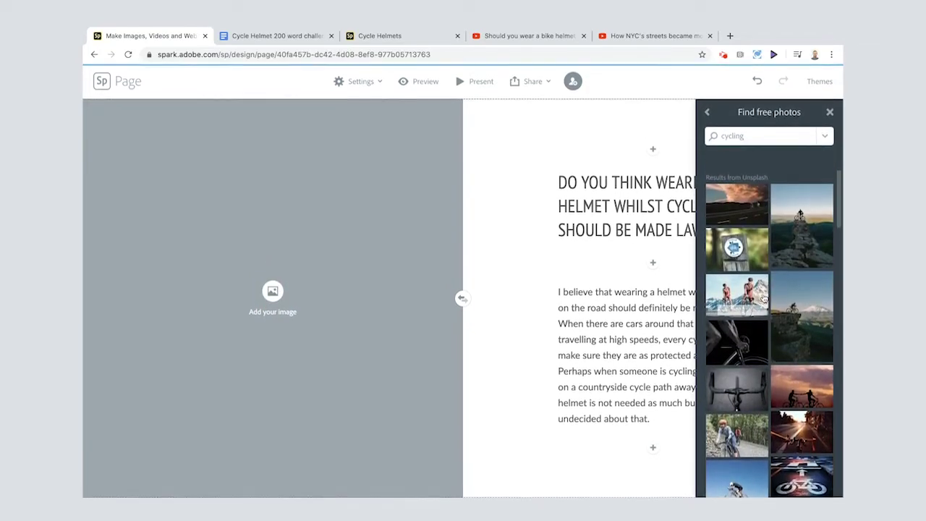
scroll(764, 296, "down", 10)
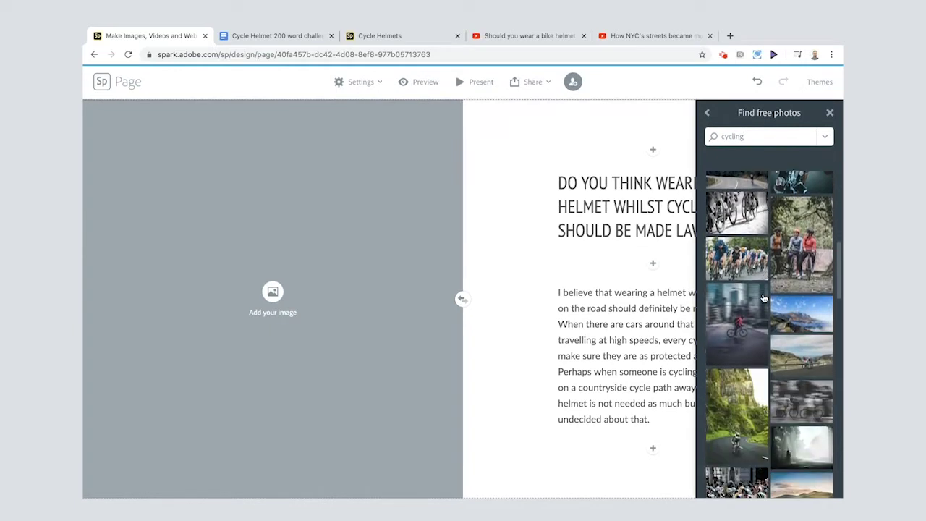
left_click(744, 320)
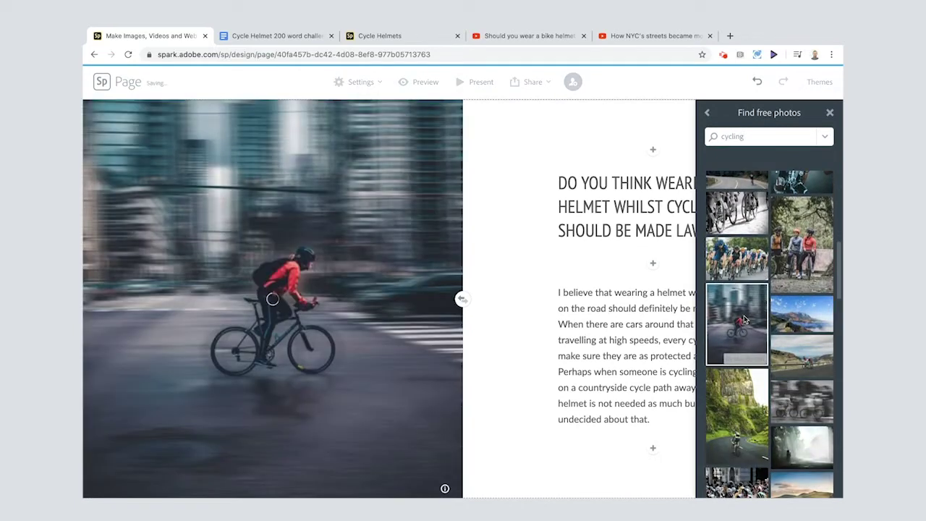
left_click(830, 113)
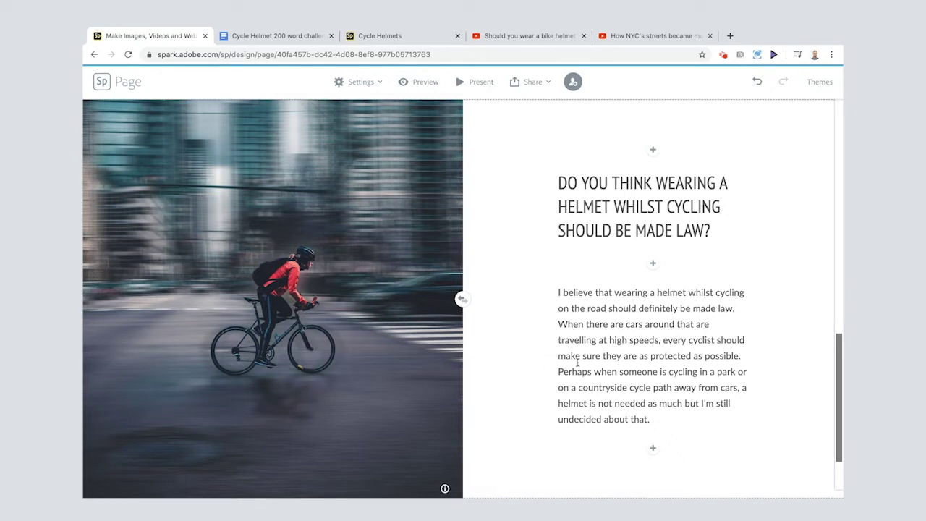
scroll(577, 364, "down", 1)
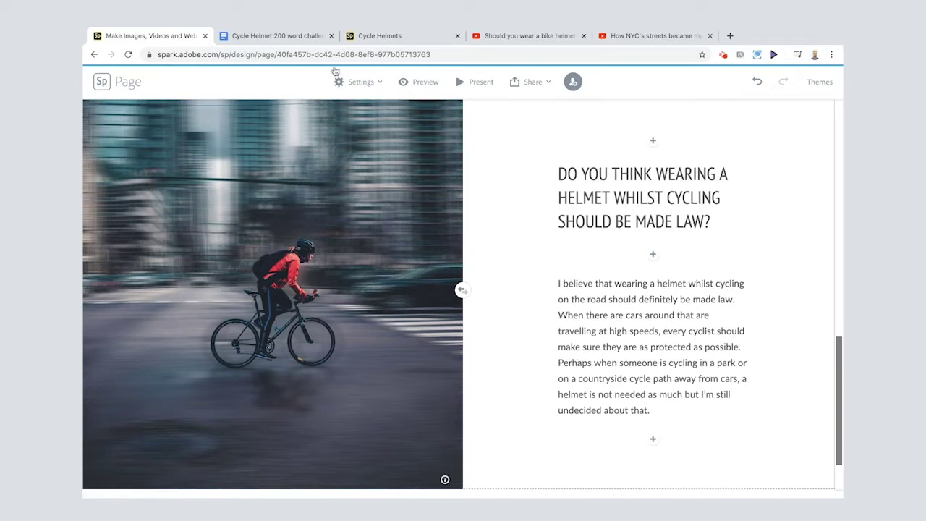
Go to the 'Should you wear a bike helmet?' YouTube tab and select its web address.
left_click(285, 37)
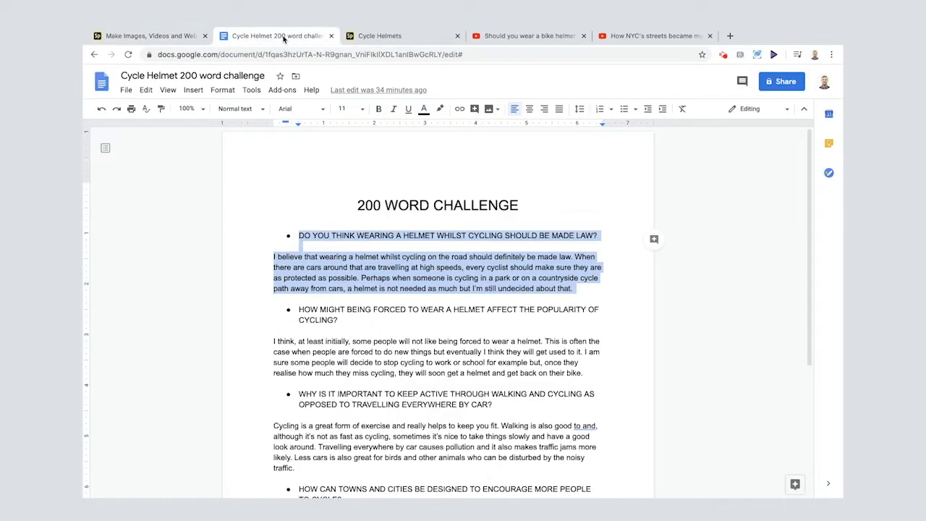
left_click(540, 37)
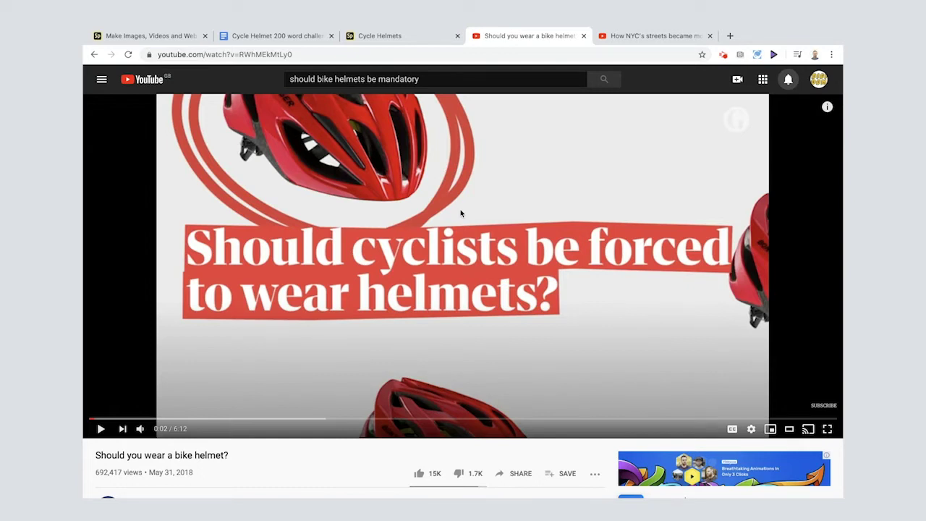
left_click(237, 53)
key("ctrl+c")
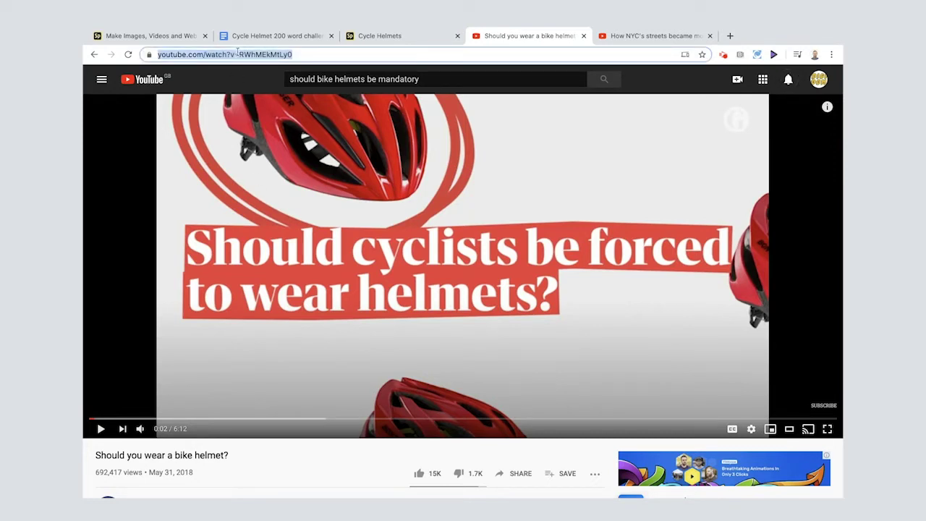
Embed the 'Should you wear a bike helmet?' YouTube video beneath the helmet-law heading.
left_click(150, 34)
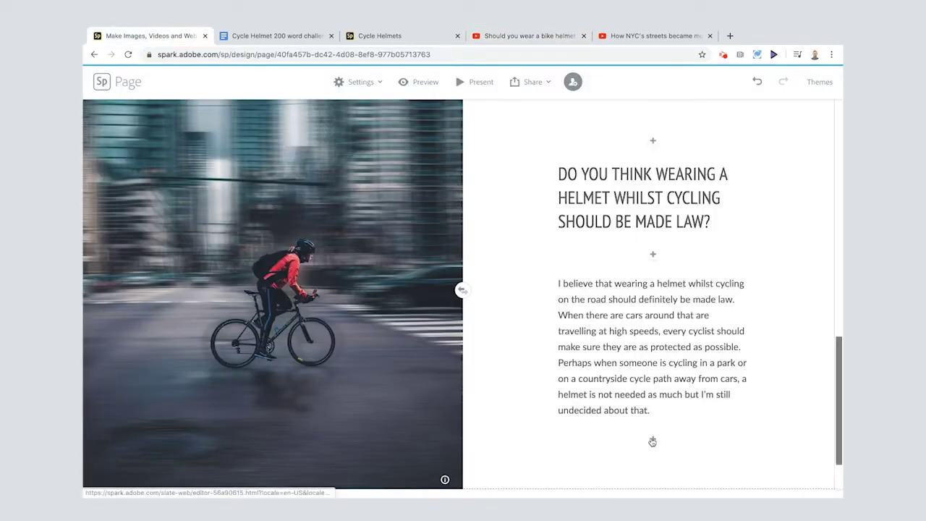
left_click(653, 255)
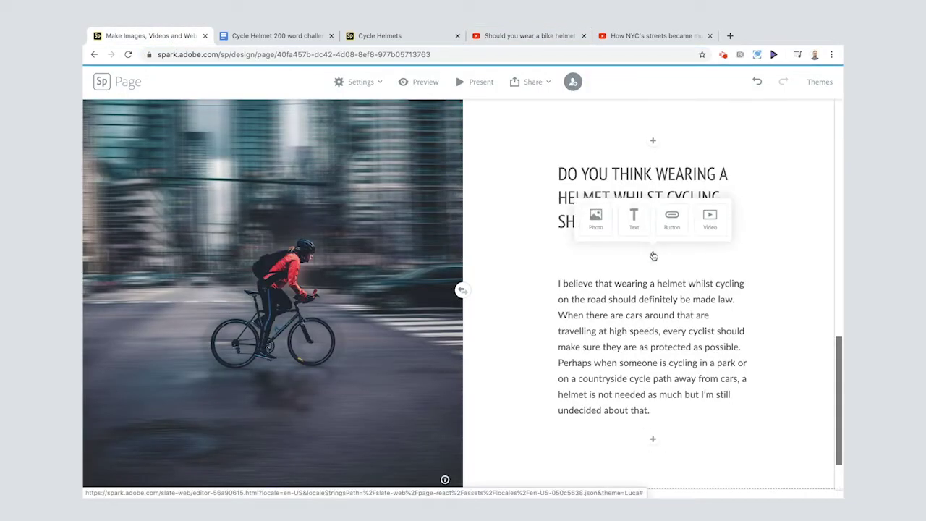
left_click(711, 227)
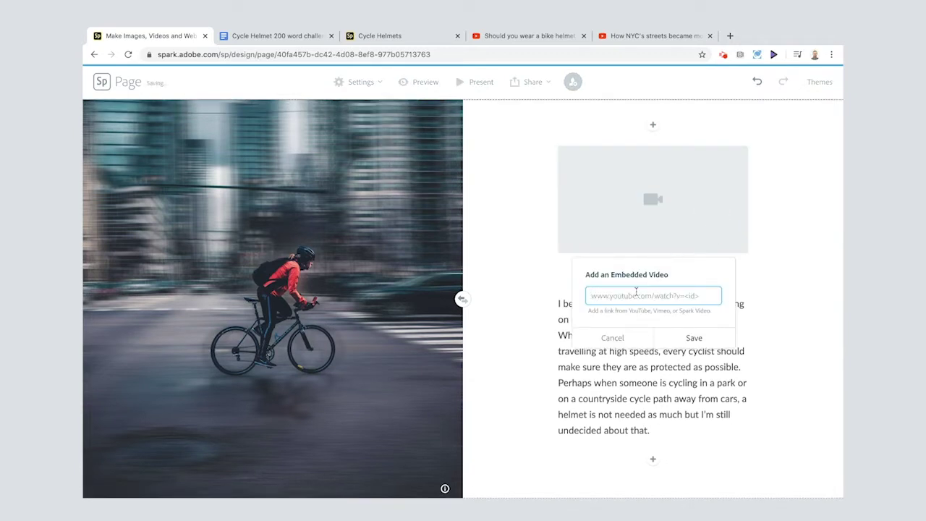
key("ctrl+v")
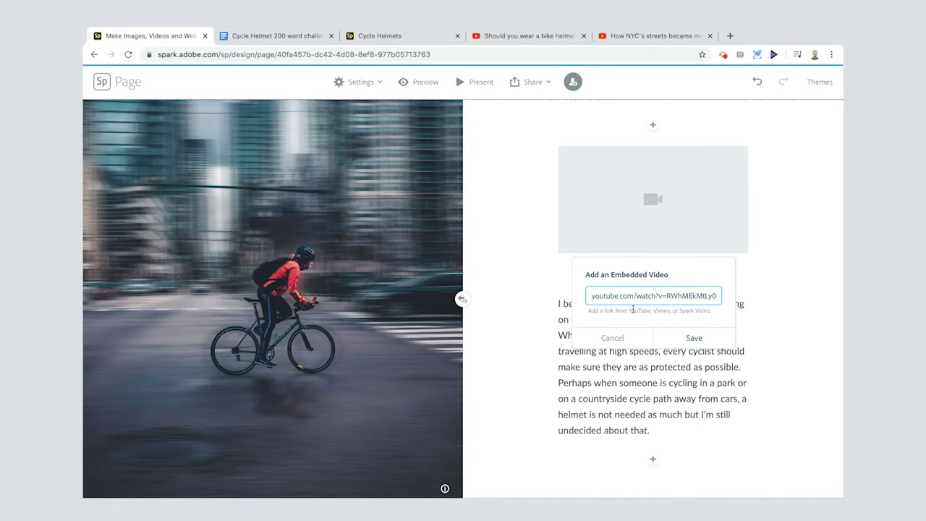
left_click(695, 338)
Add a new empty Split layout section at the bottom of the page.
scroll(780, 281, "up", 1)
scroll(780, 281, "up", 2)
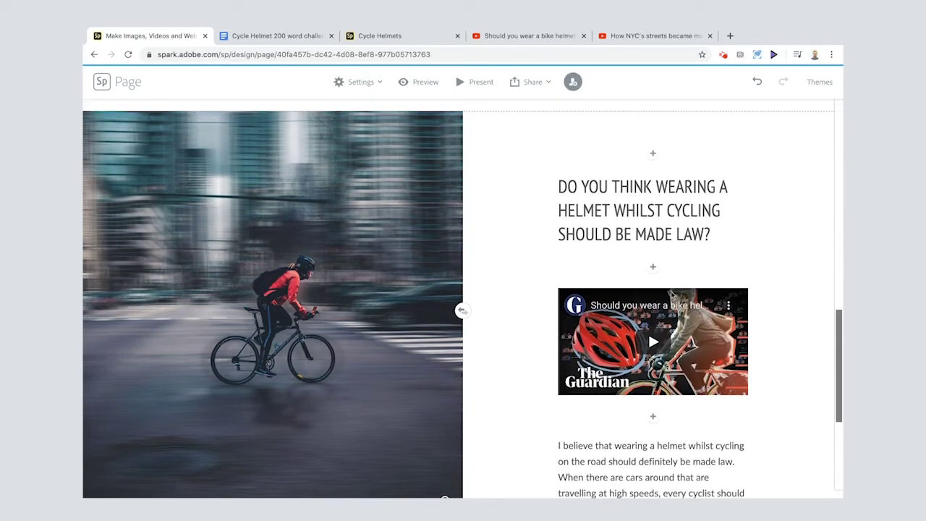
scroll(666, 333, "down", 2)
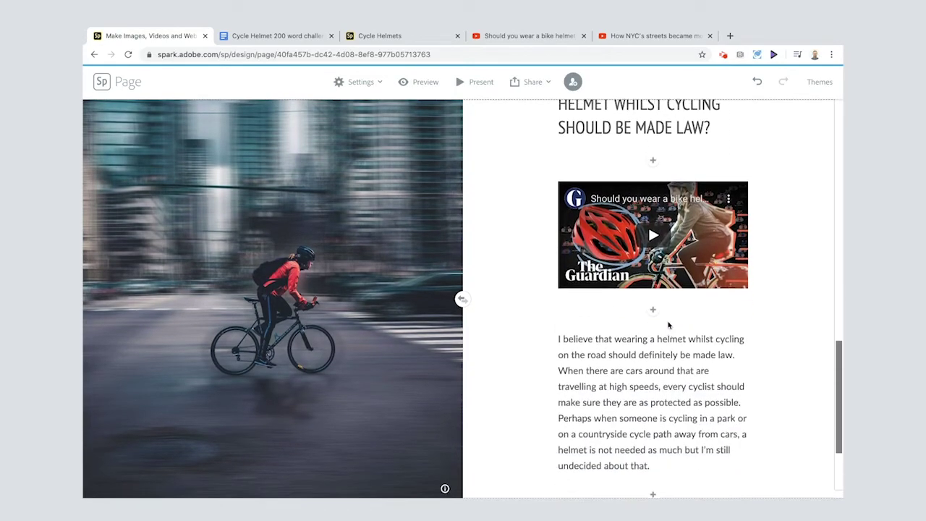
scroll(646, 387, "down", 2)
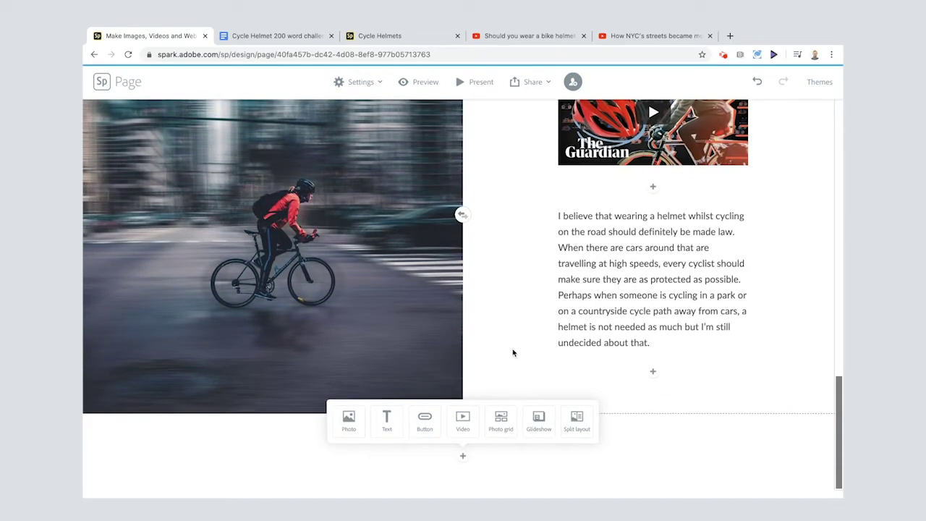
left_click(571, 420)
scroll(327, 304, "up", 5)
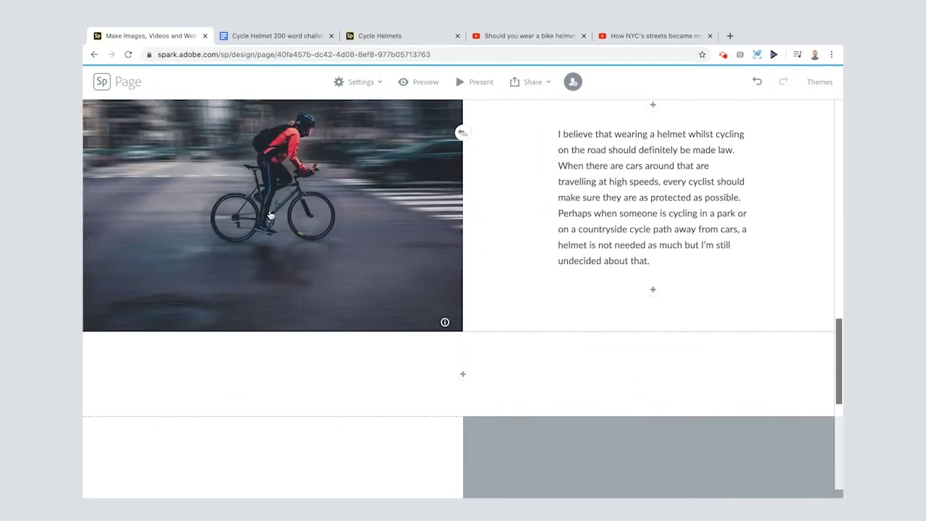
scroll(317, 232, "down", 3)
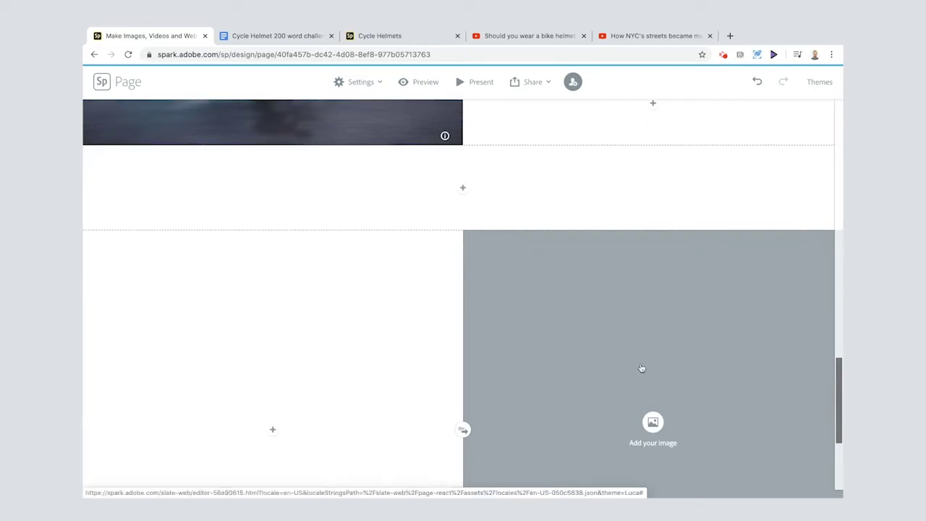
Copy the 'HOW MIGHT BEING FORCED…' question and answer, then add a text block to the new section.
left_click(257, 40)
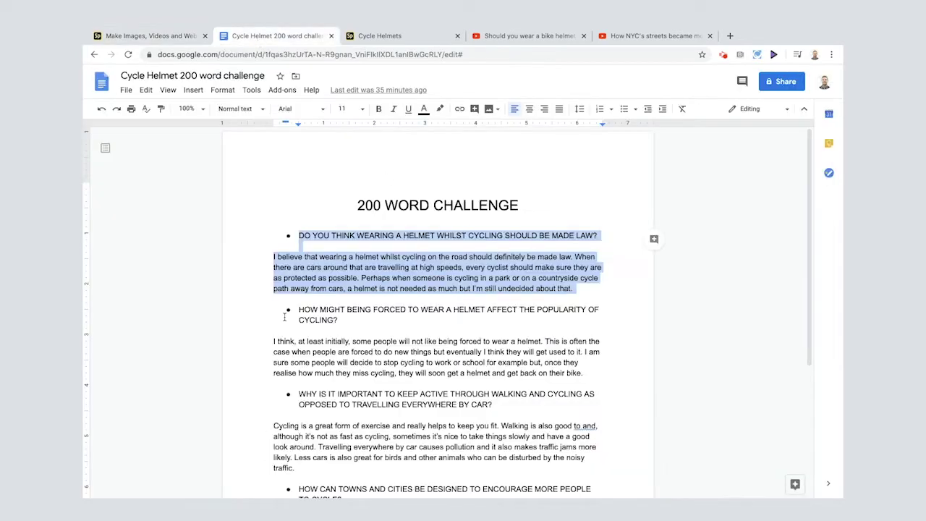
left_click_drag(299, 310, 588, 373)
key("ctrl+c")
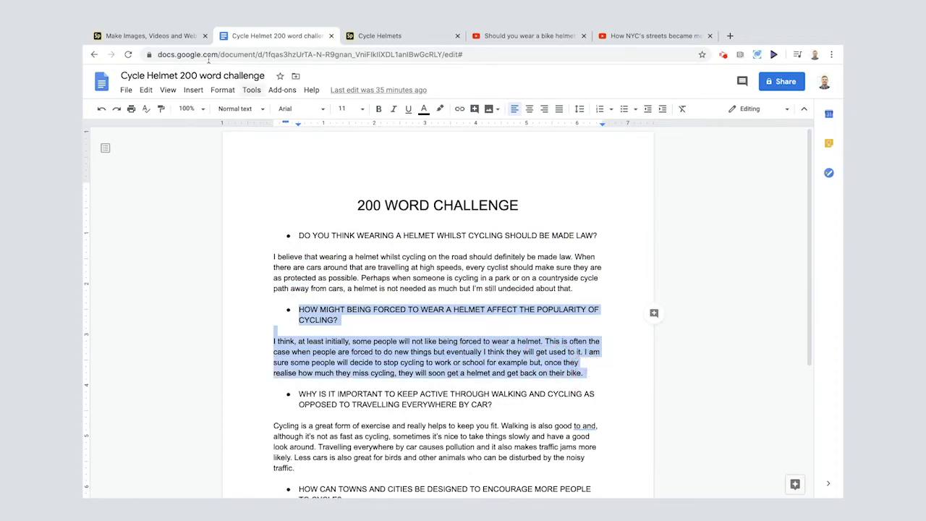
left_click(174, 38)
left_click(274, 430)
left_click(254, 394)
Paste the cycling-popularity question and answer, making the question a centred H2 heading.
key("ctrl+v")
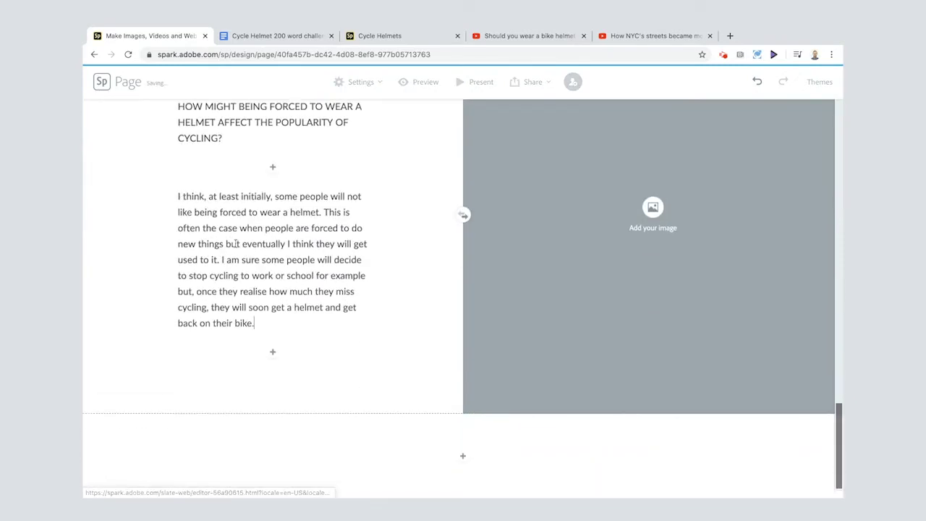
scroll(237, 212, "up", 2)
left_click(237, 185)
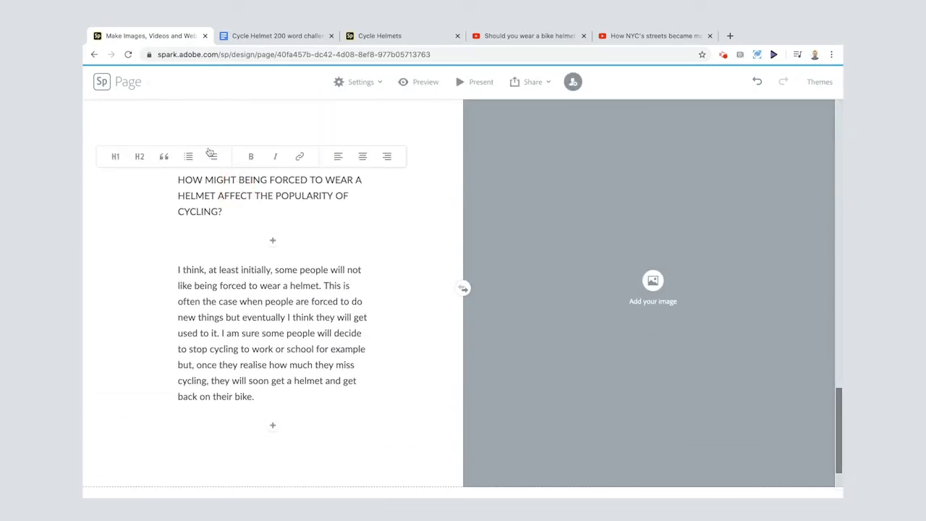
left_click(142, 154)
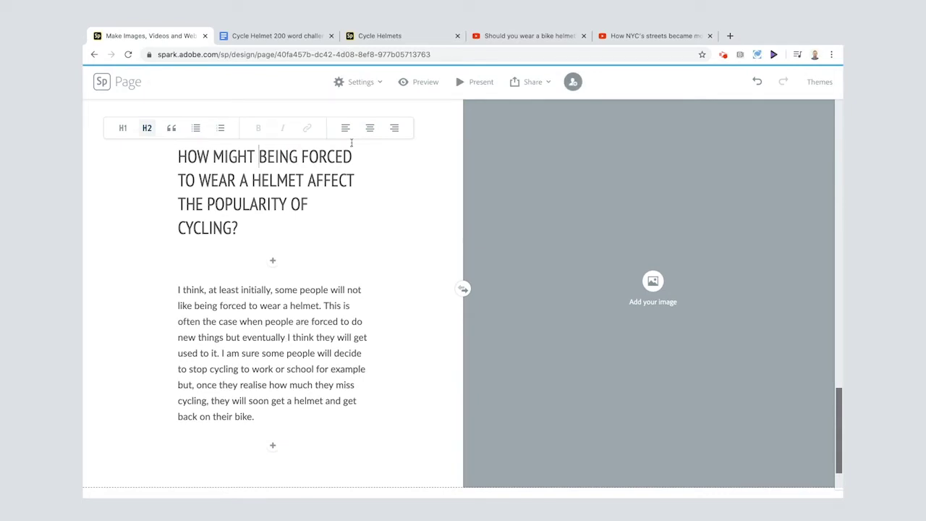
left_click(370, 127)
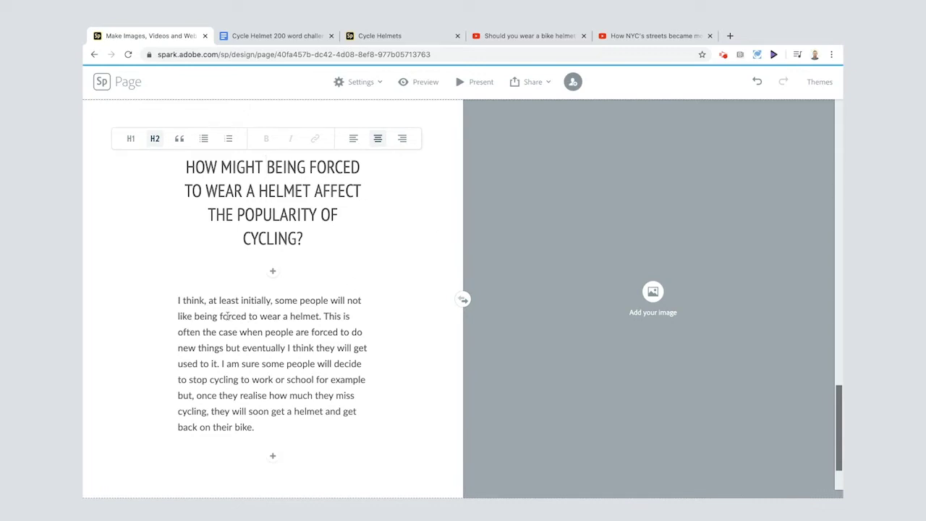
left_click_drag(241, 300, 322, 316)
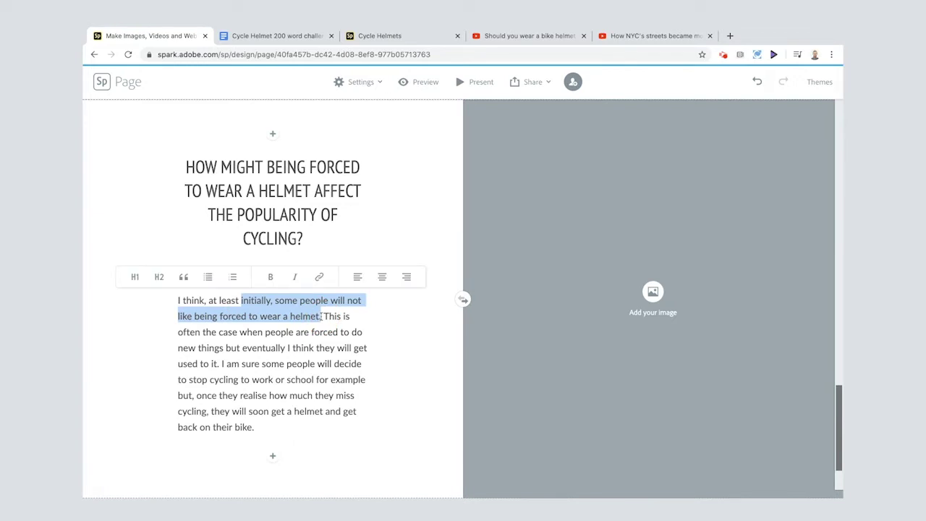
Search free photos for 'bmx' and place the rider jumping over a seated girl.
left_click(652, 293)
double_click(728, 136)
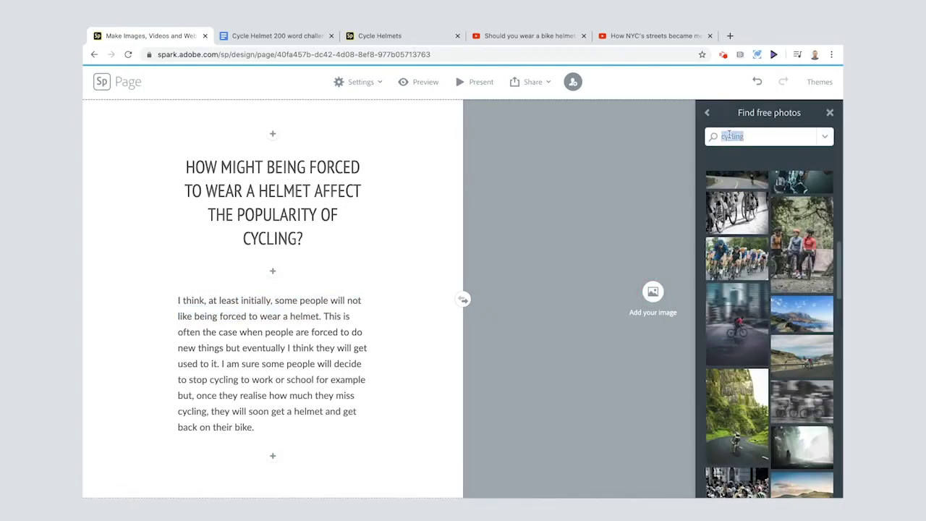
type("bmx")
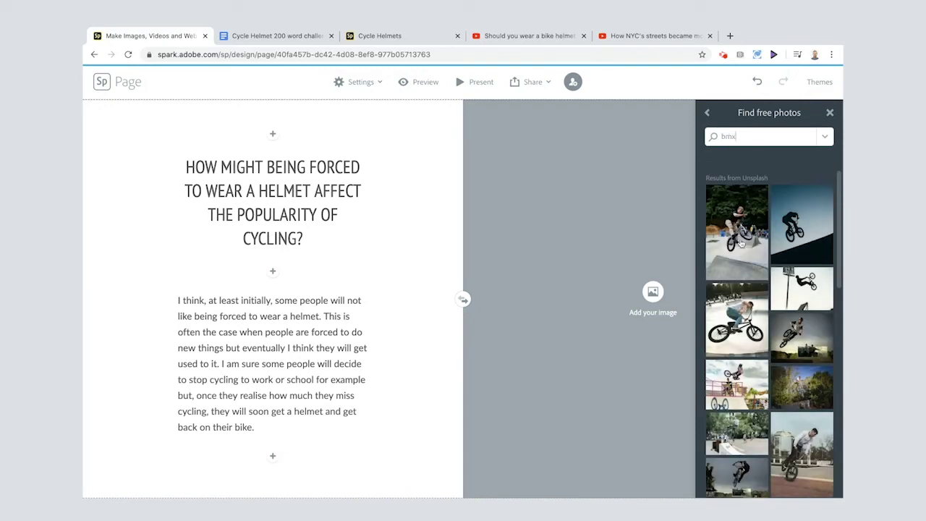
scroll(755, 411, "down", 3)
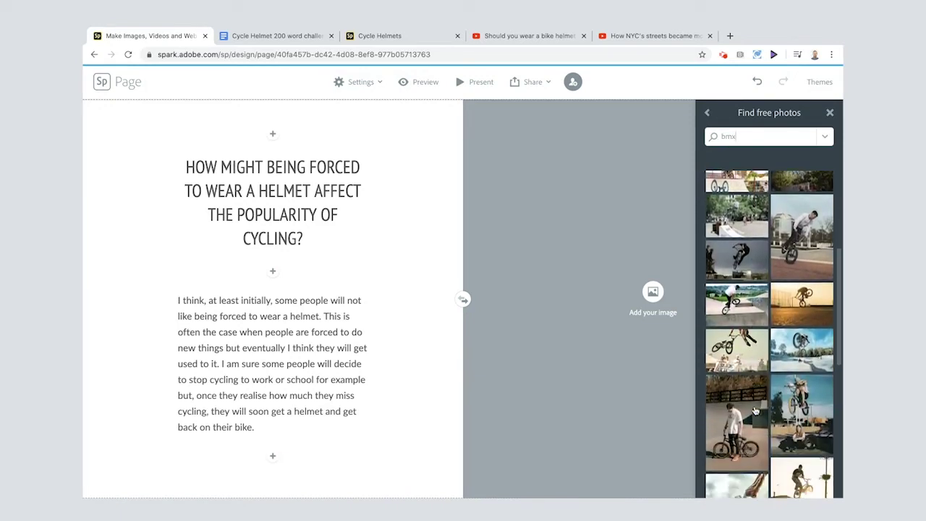
left_click(789, 403)
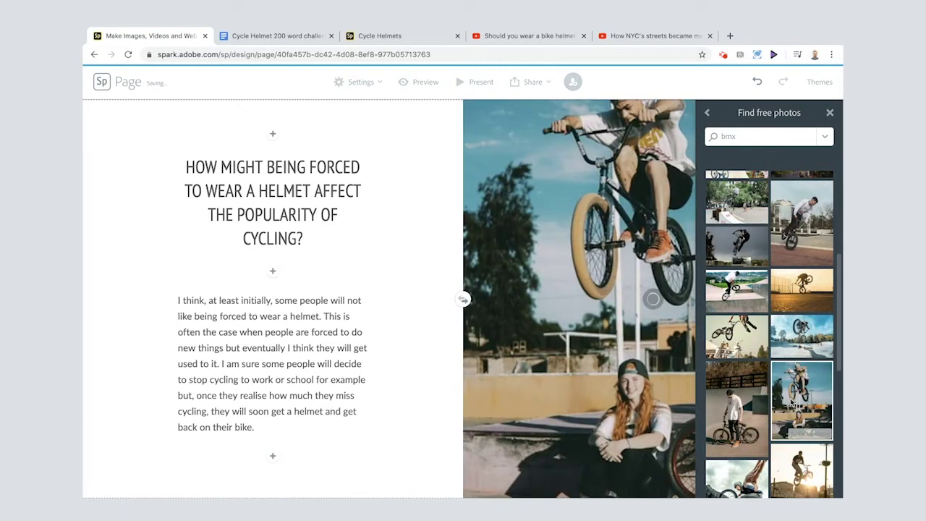
scroll(739, 385, "down", 2)
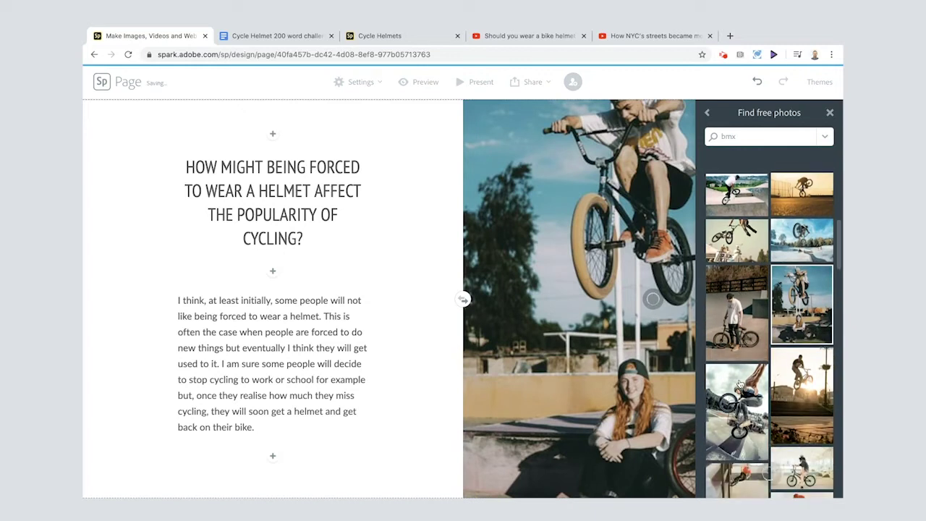
left_click(830, 114)
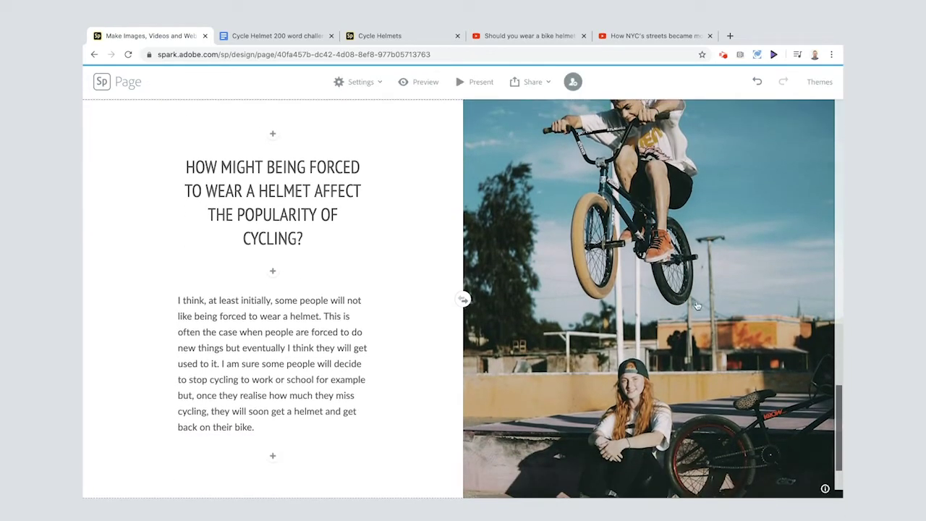
Move the BMX photo's focal point up onto the airborne rider and save it.
mouse_move(633, 452)
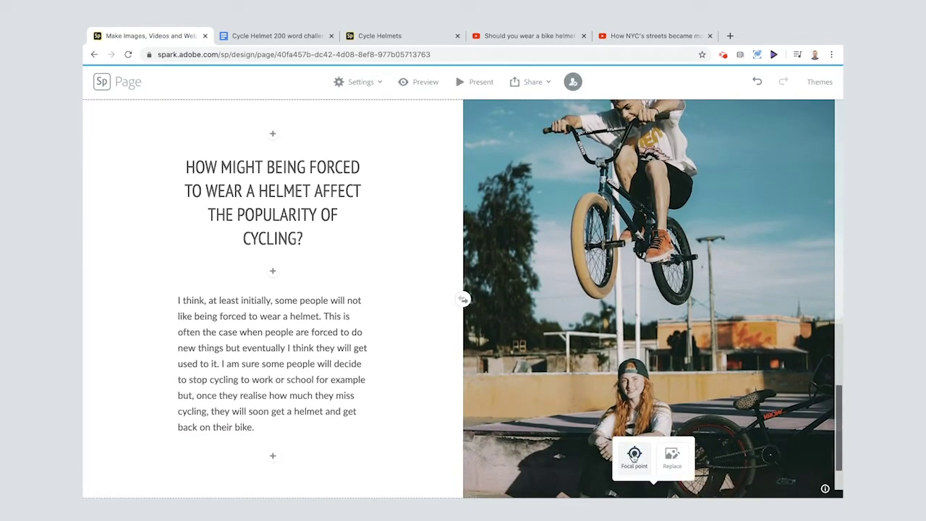
left_click(634, 455)
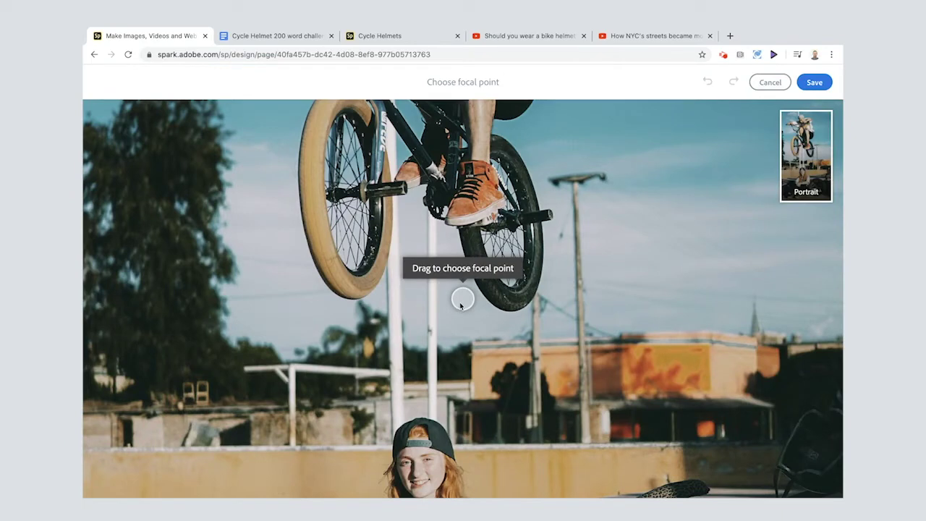
left_click_drag(461, 304, 456, 225)
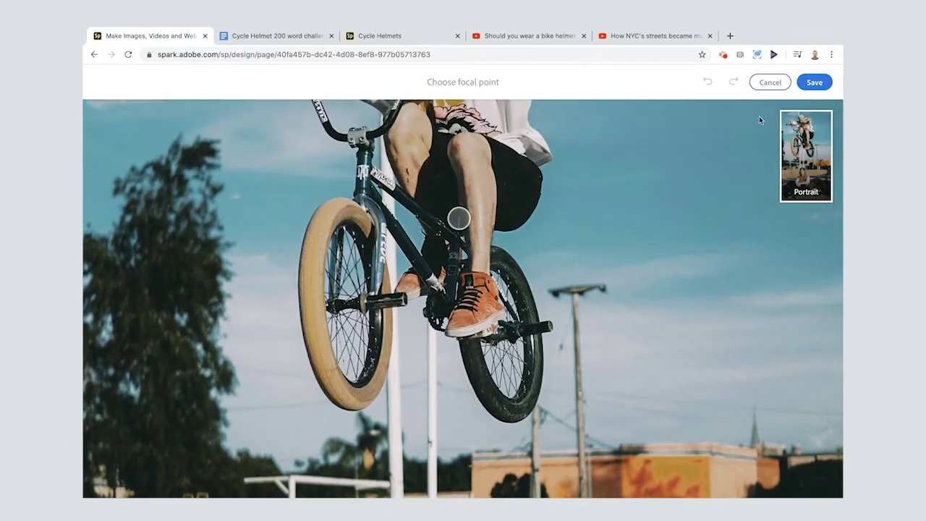
left_click(809, 83)
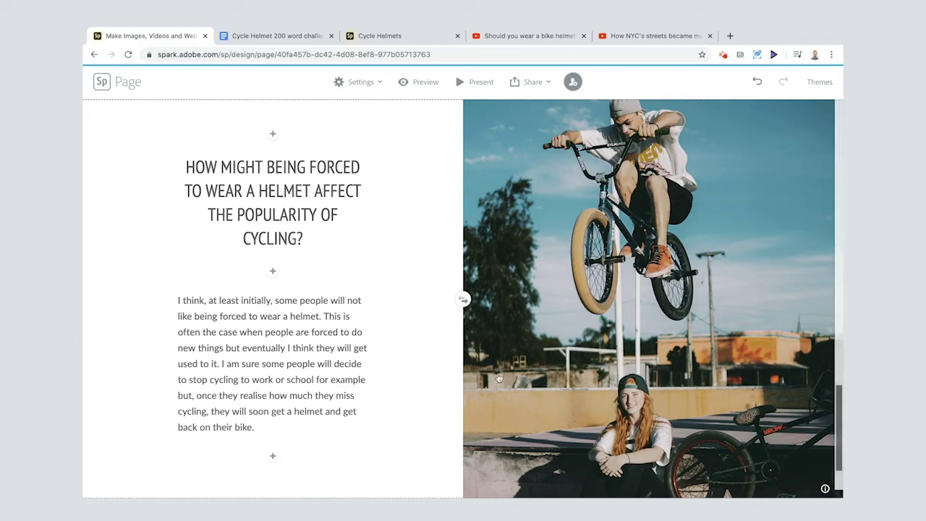
Scroll through the page to review both finished split sections.
scroll(321, 390, "up", 10)
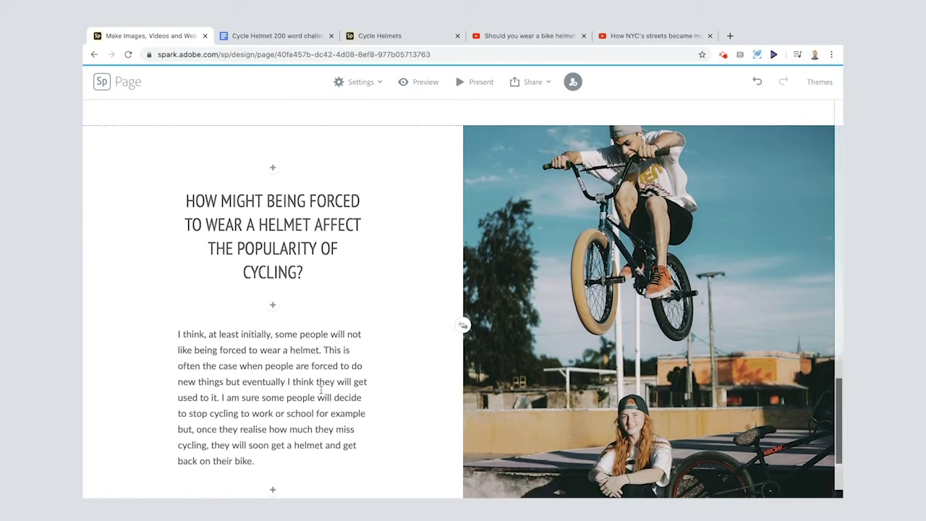
scroll(321, 390, "up", 3)
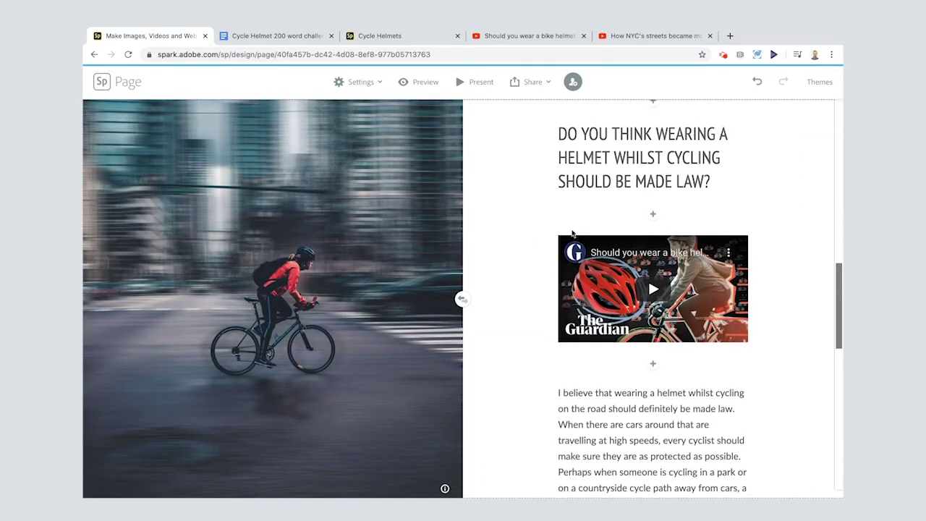
scroll(489, 366, "down", 3)
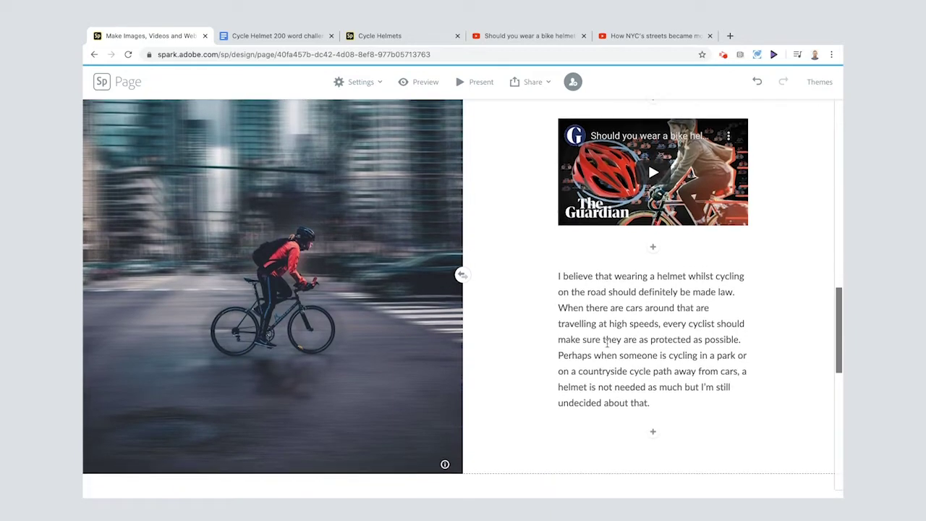
scroll(471, 399, "down", 5)
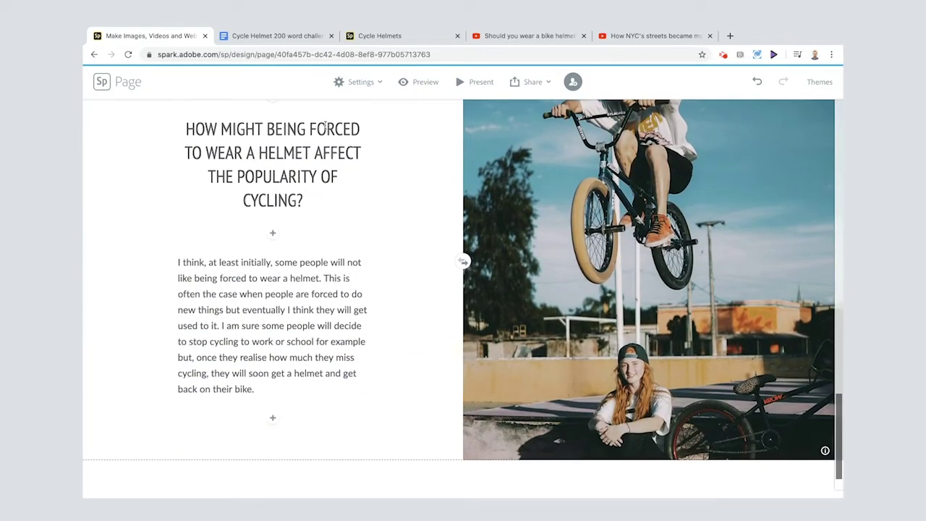
Select the 'Why is it important…' keep-active question and paragraph in Google Docs, then return to Spark.
left_click(266, 40)
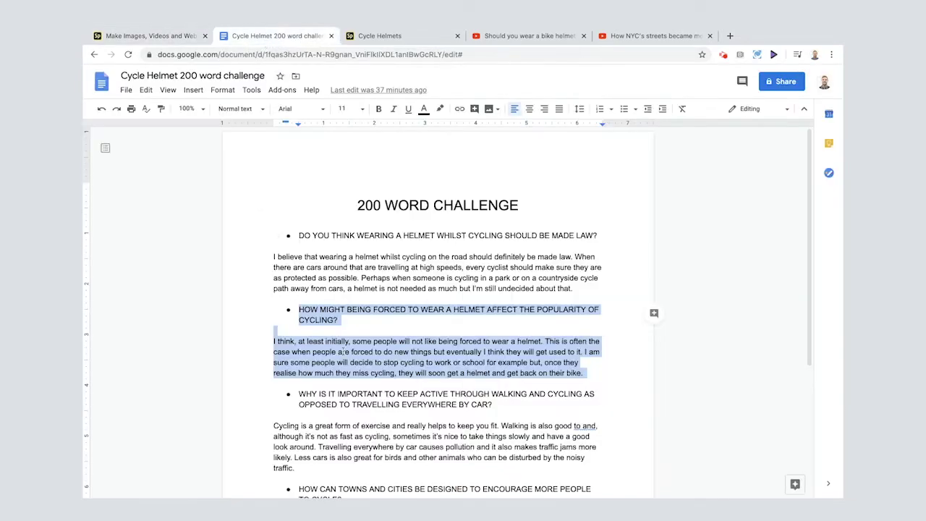
scroll(344, 351, "down", 3)
left_click_drag(299, 260, 337, 341)
key("ctrl+c")
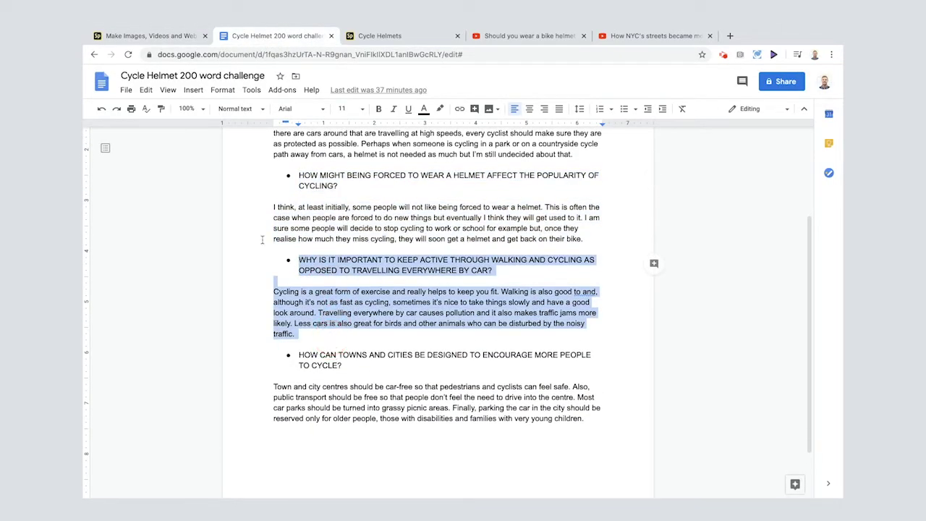
left_click(160, 37)
scroll(434, 362, "down", 2)
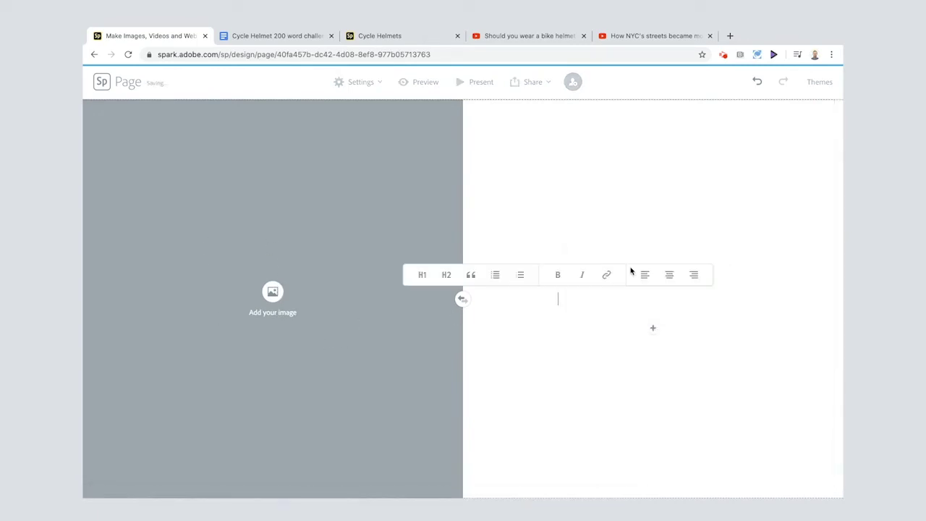
Paste the keep-active question and answer into the text half, making the question an H2 heading.
key("ctrl+v")
scroll(631, 268, "down", 2)
scroll(629, 210, "up", 3)
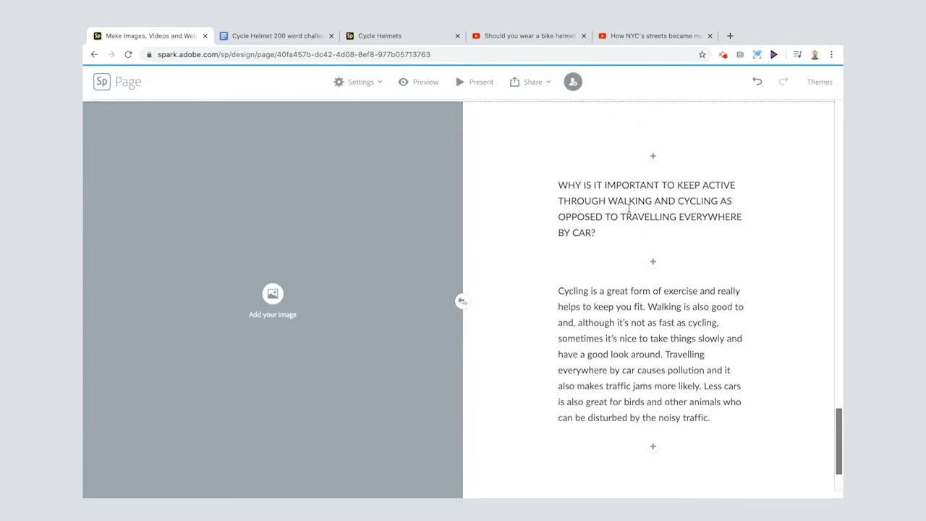
left_click(637, 204)
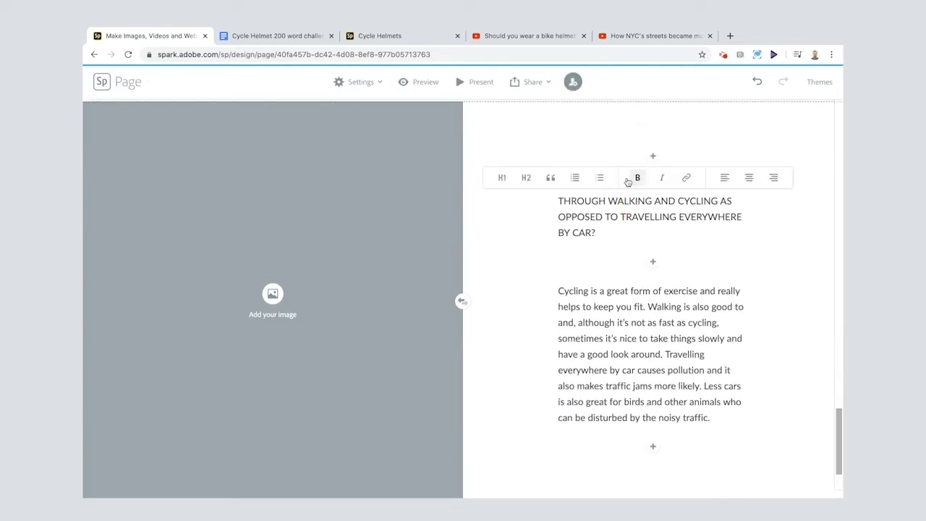
left_click(528, 178)
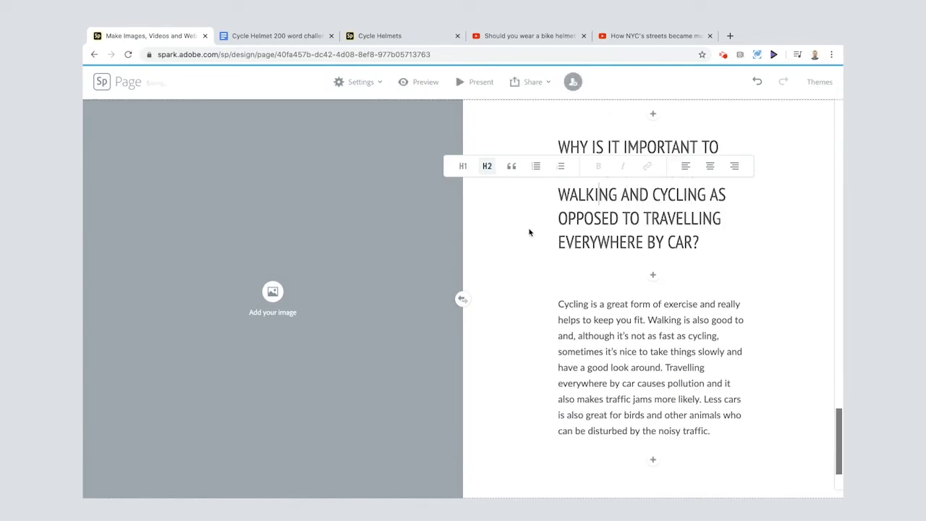
left_click(588, 332)
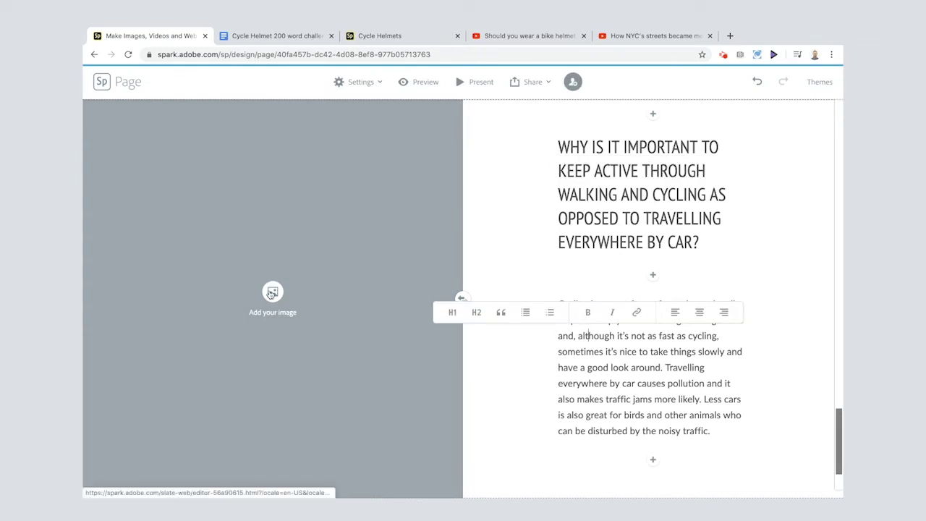
left_click(272, 293)
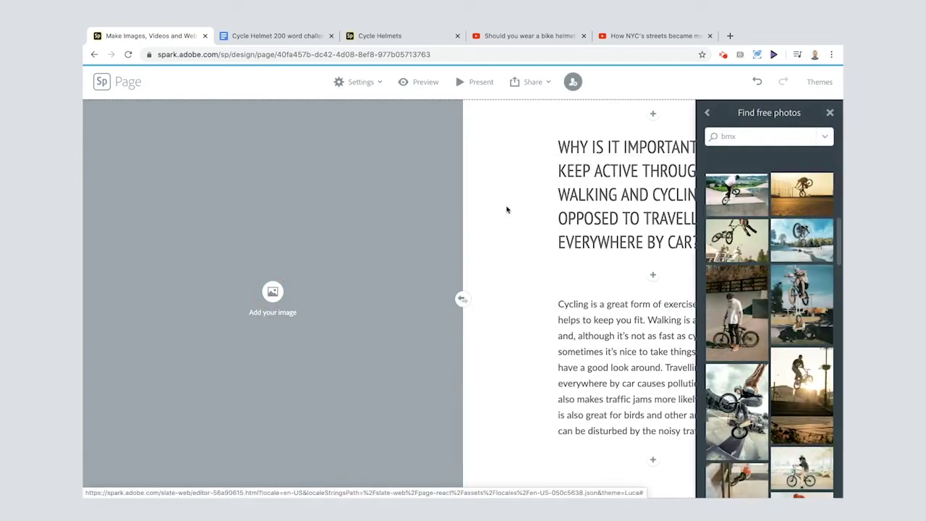
Switch the photo source to Find free photos after cancelling the local file chooser.
left_click(708, 113)
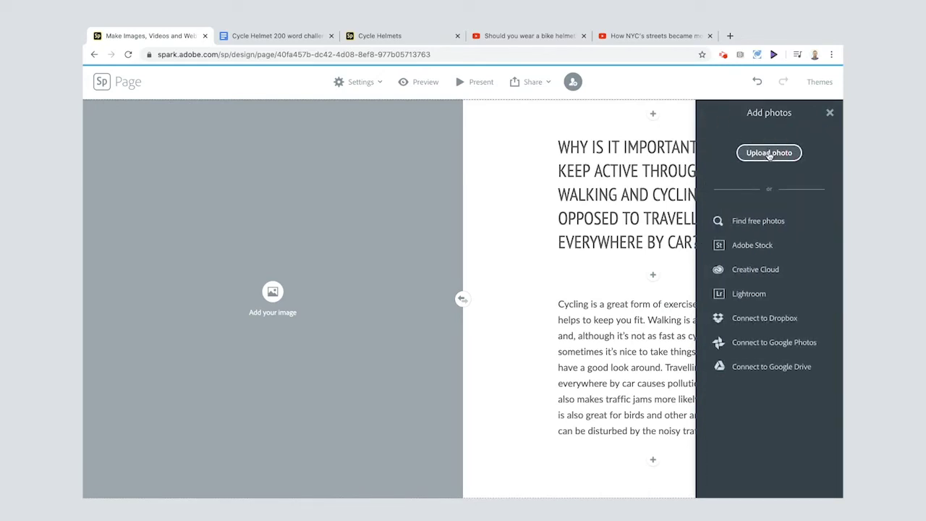
left_click(764, 154)
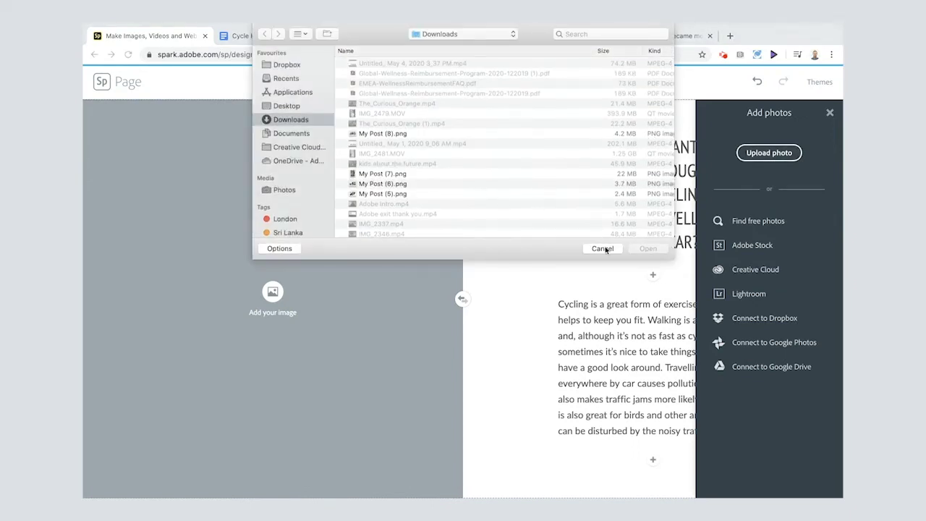
left_click(603, 249)
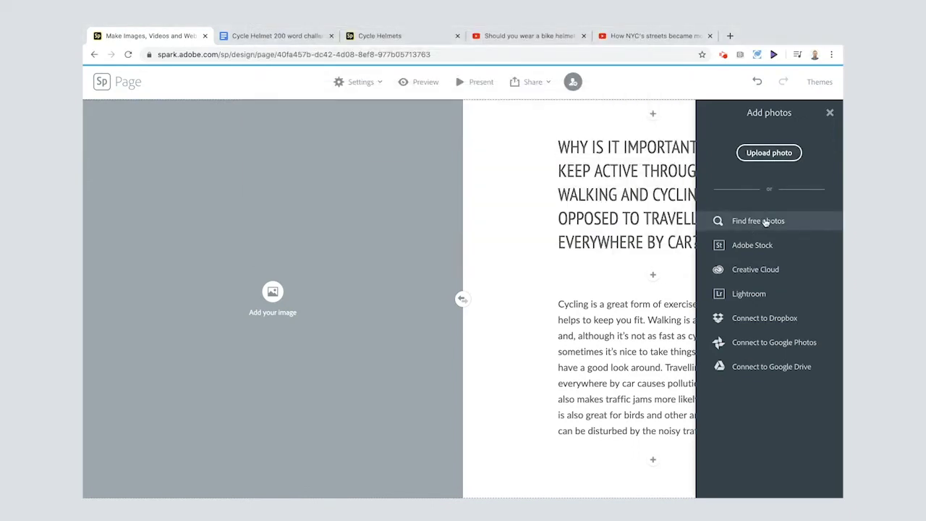
left_click(759, 220)
Search free photos for 'car' and place the tunnel car photo in the image half.
double_click(724, 136)
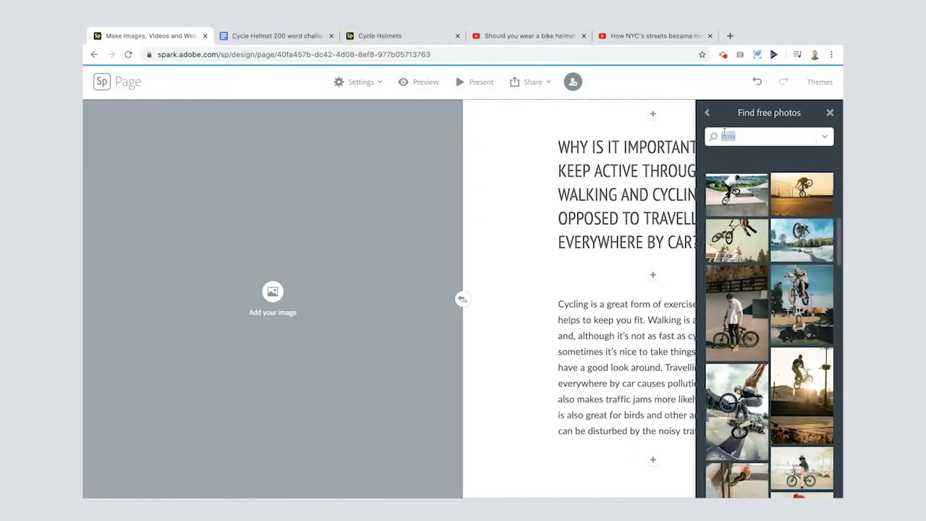
type("car")
key("Return")
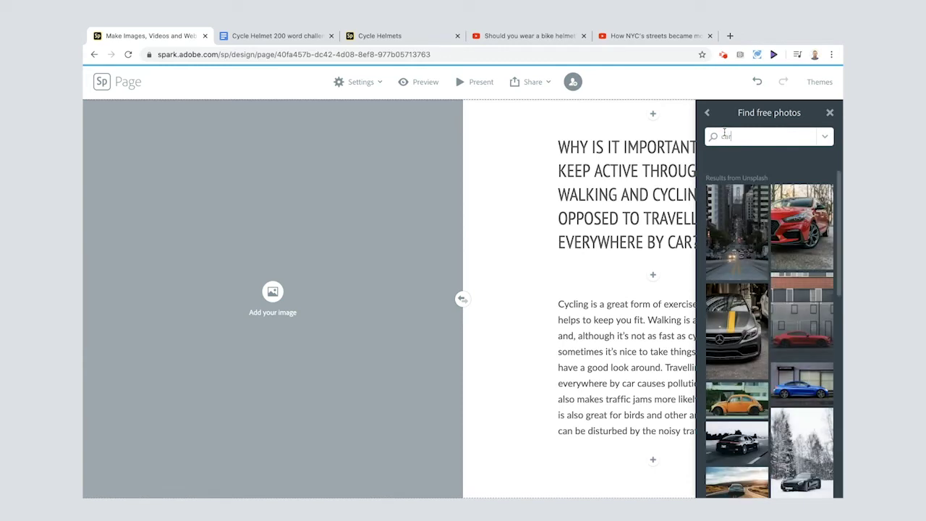
scroll(781, 363, "down", 5)
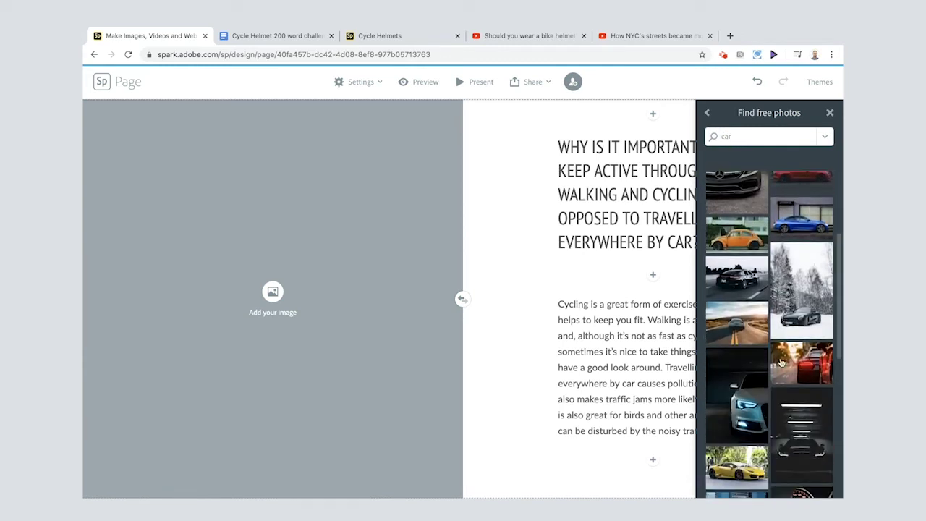
scroll(781, 363, "down", 5)
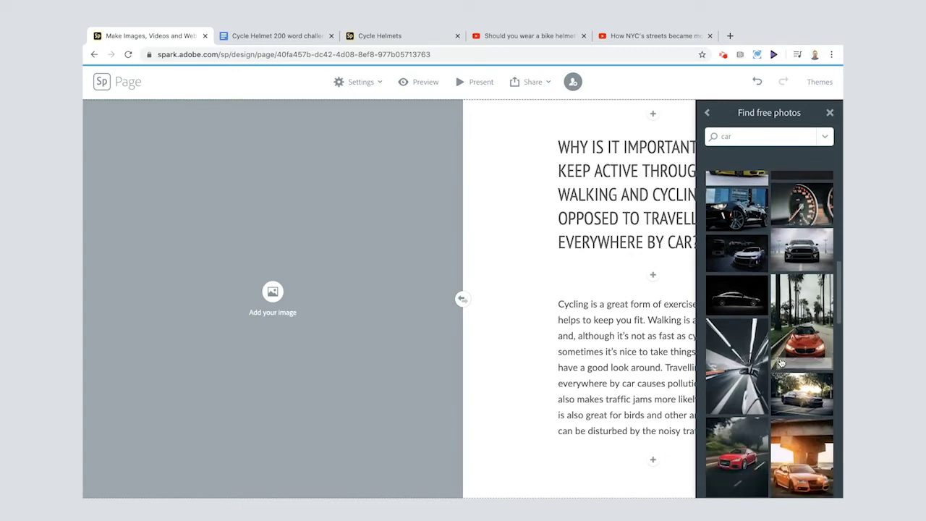
left_click(751, 364)
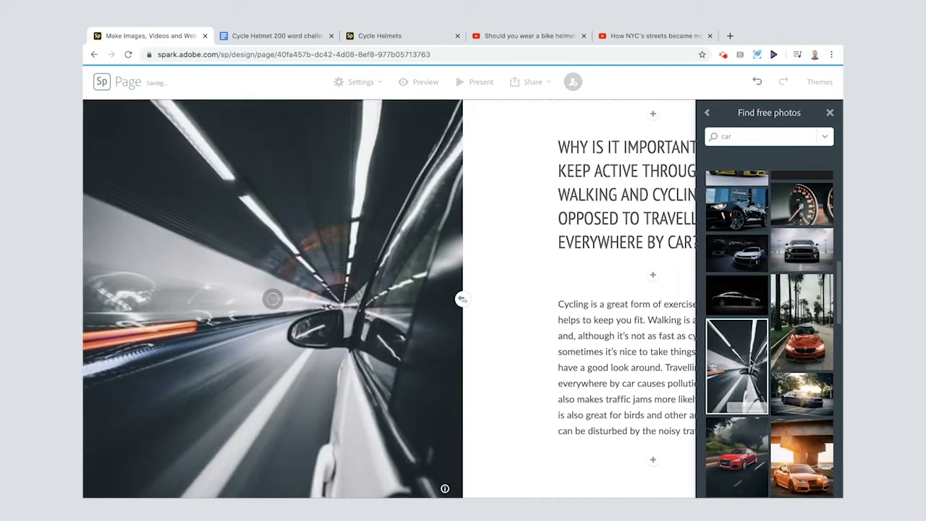
left_click(831, 114)
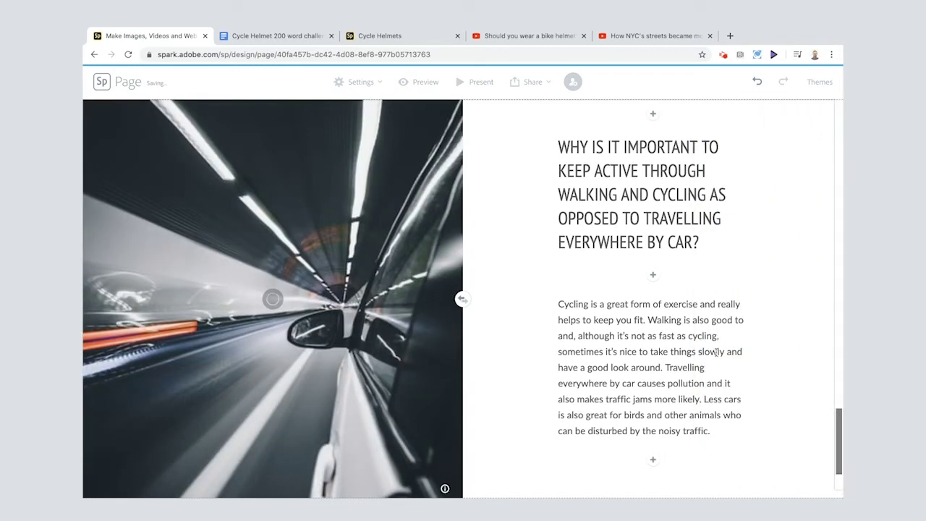
scroll(716, 353, "down", 1)
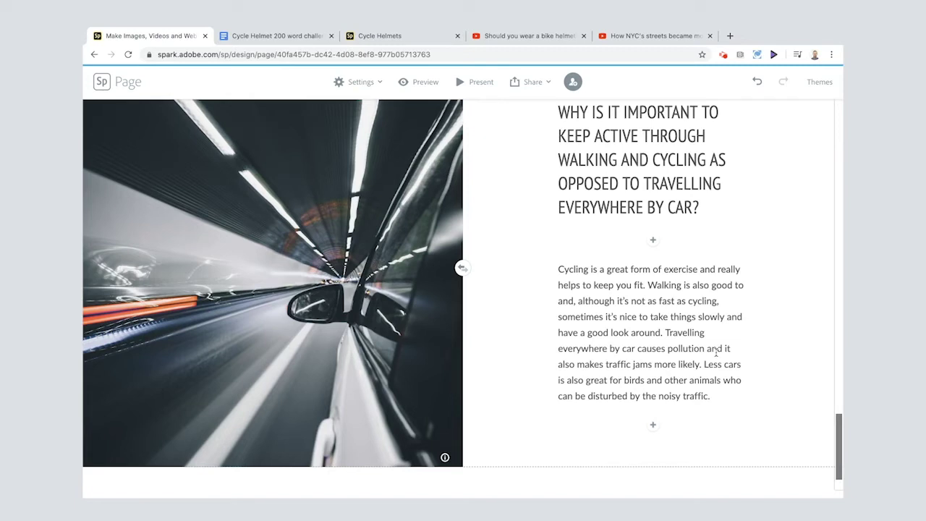
scroll(716, 352, "down", 1)
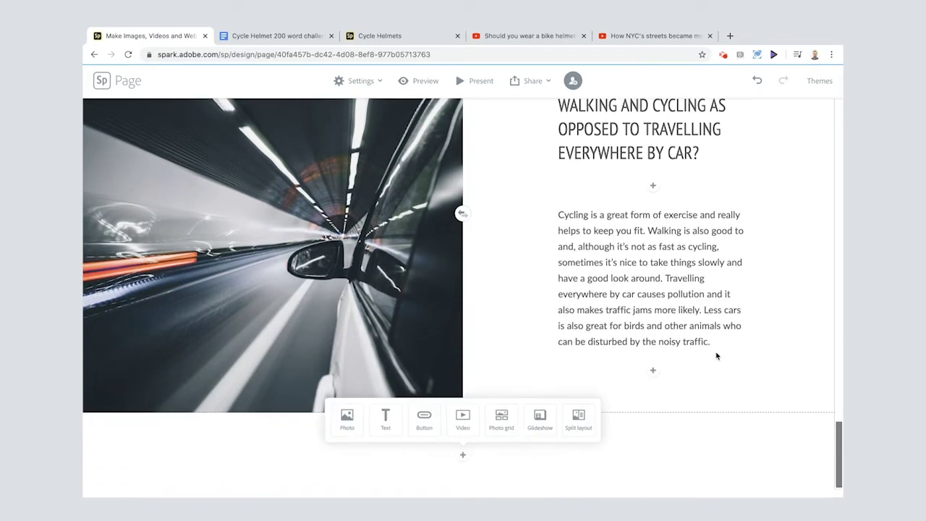
Paste the towns-and-cities question and paragraph from Google Docs into a new split section's text block.
left_click(255, 35)
left_click_drag(301, 357, 588, 417)
key("ctrl+c")
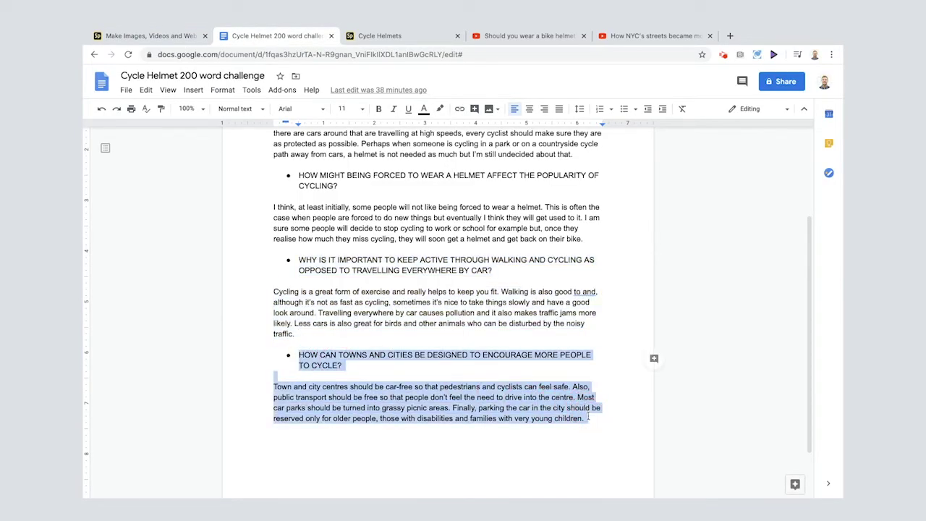
left_click(141, 35)
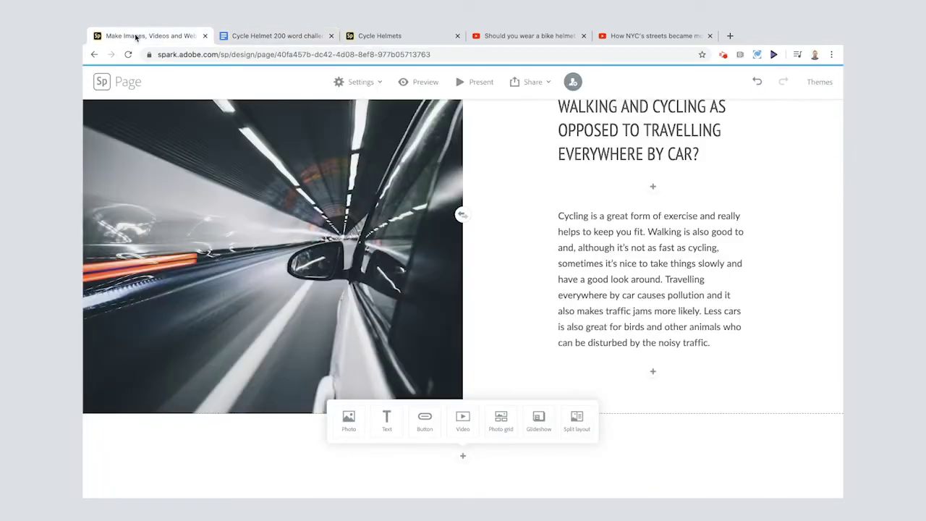
left_click(571, 430)
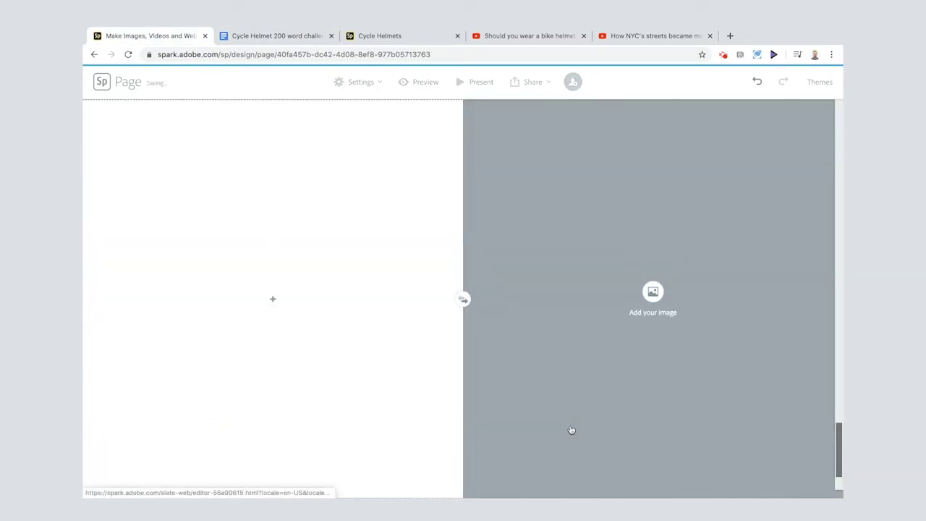
left_click(273, 298)
left_click(254, 275)
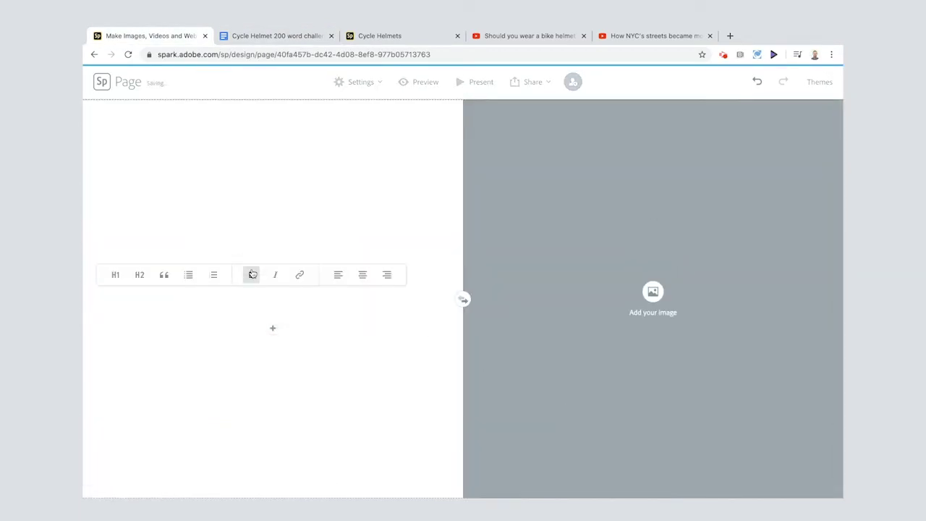
key("ctrl+v")
Style the towns-and-cities question as an H2 heading, then as a pull-quote.
scroll(219, 188, "down", 2)
scroll(241, 136, "up", 1)
left_click(241, 171)
left_click(134, 150)
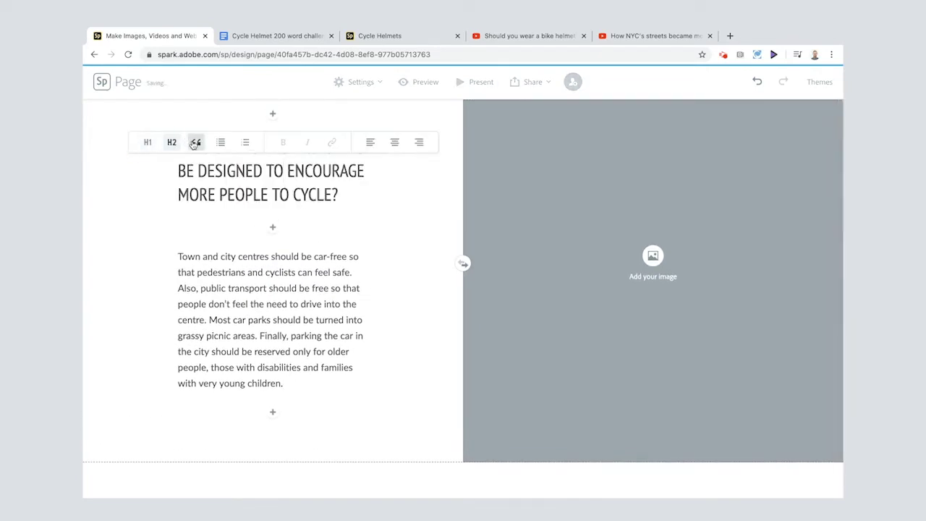
left_click(195, 142)
left_click(293, 267)
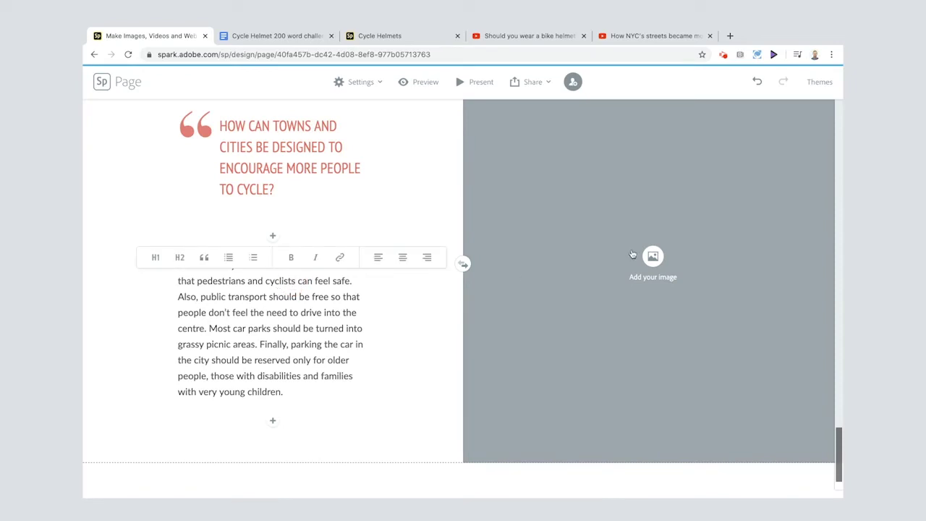
Search free photos for 'pedestrians', the word copied from the answer paragraph.
left_click(275, 328)
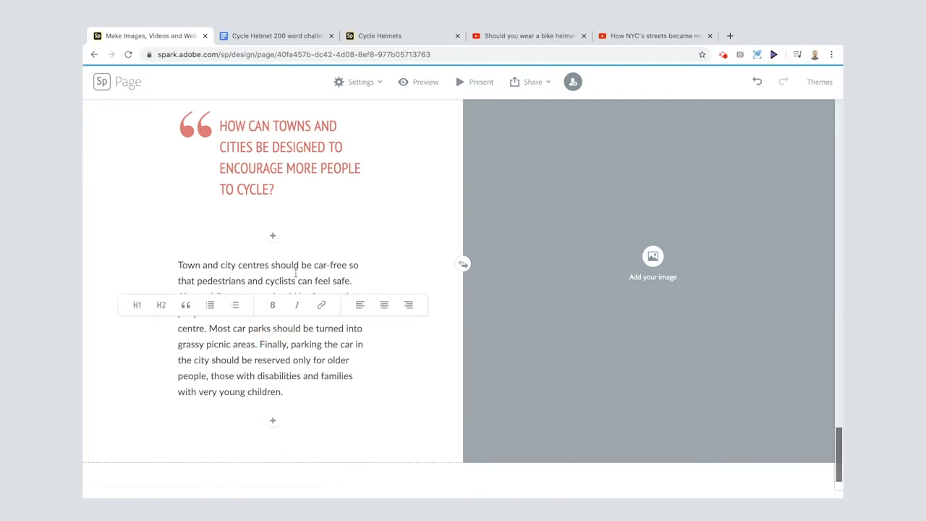
double_click(203, 280)
key("ctrl+c")
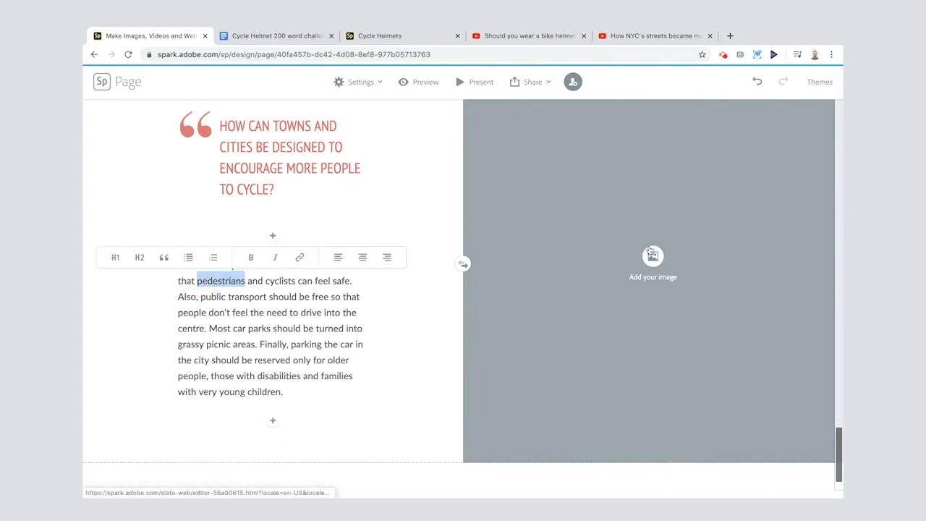
left_click(653, 257)
double_click(724, 138)
key("BackSpace")
key("ctrl+v")
key("Return")
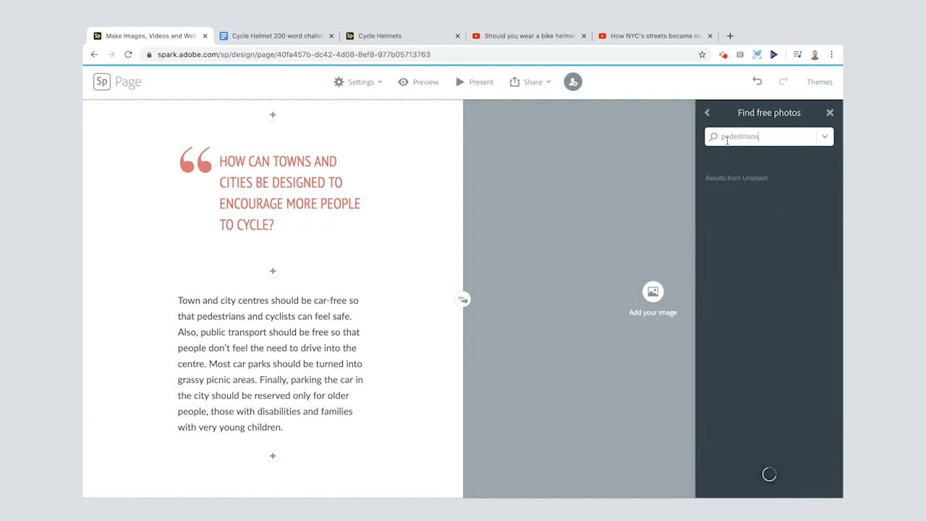
Fill the image half with the scooter-rider-on-tram-tracks photo and close the search panel.
scroll(752, 352, "down", 4)
scroll(752, 351, "down", 4)
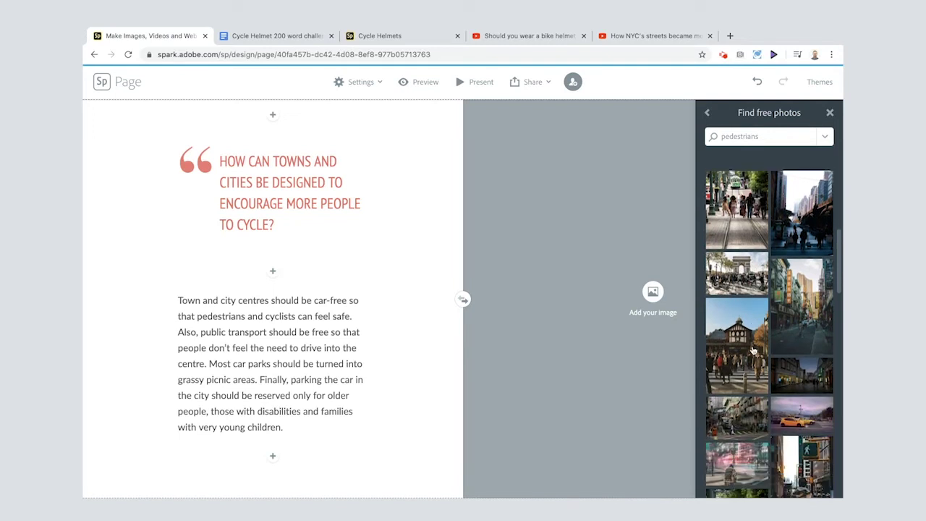
scroll(752, 351, "down", 6)
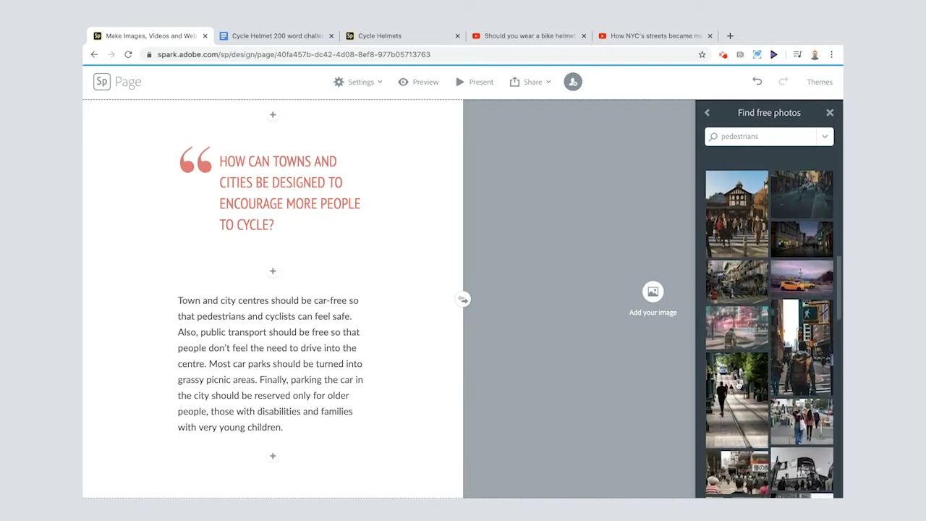
left_click(741, 391)
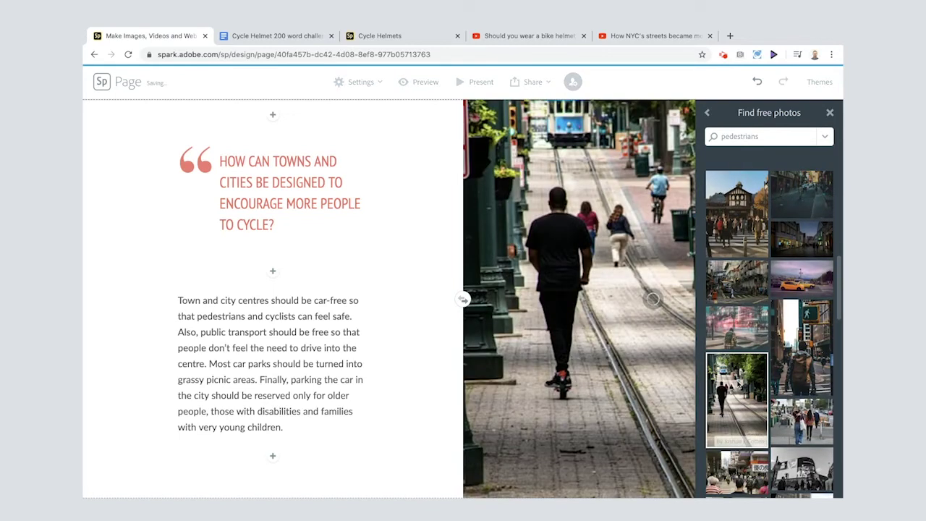
left_click(830, 113)
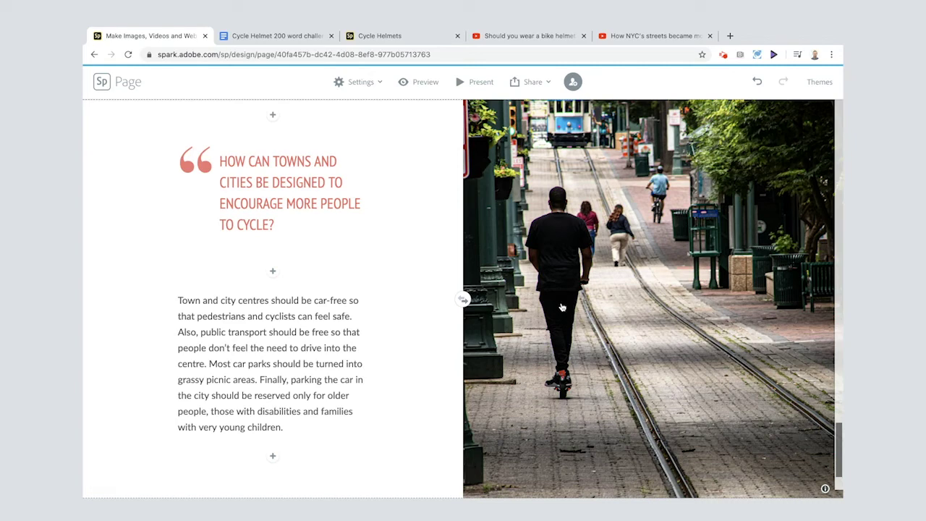
scroll(341, 334, "down", 2)
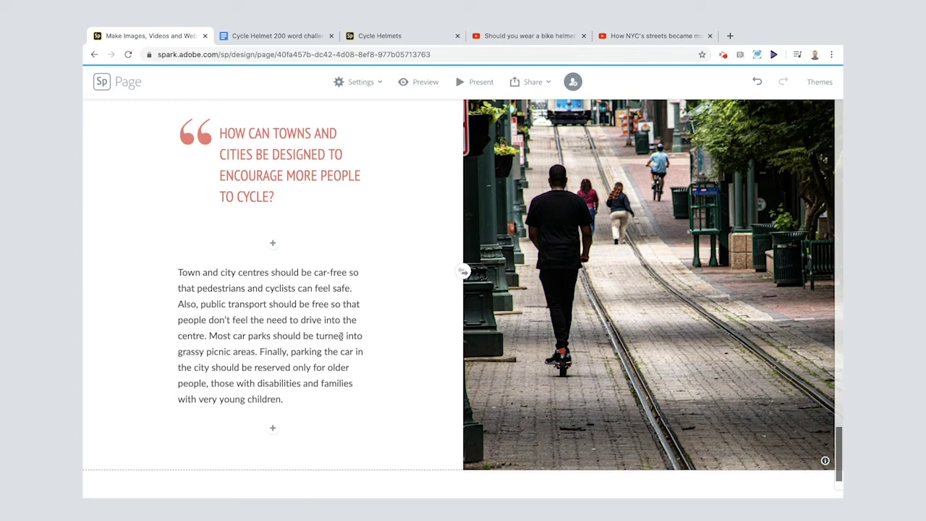
Apply the Trek theme from the Themes list in place of Luca.
left_click(820, 82)
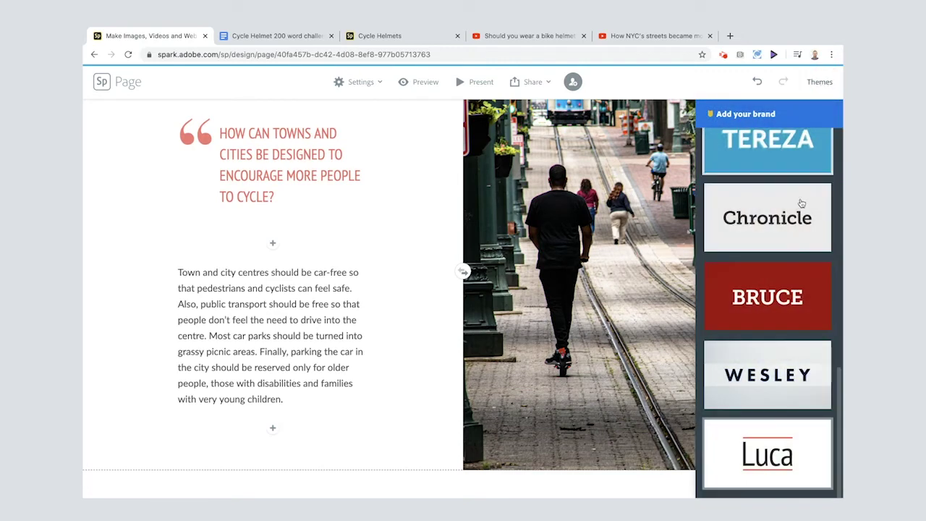
scroll(776, 341, "up", 3)
scroll(775, 340, "up", 5)
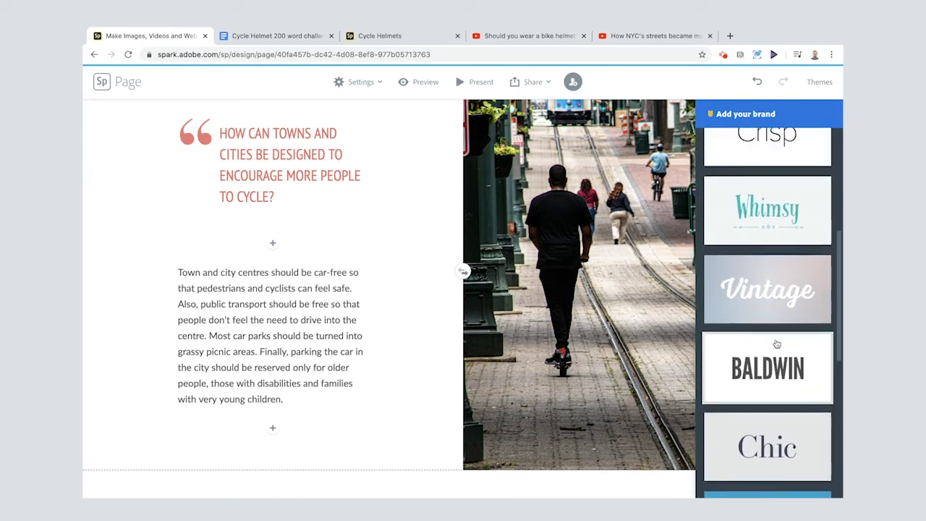
scroll(777, 342, "up", 3)
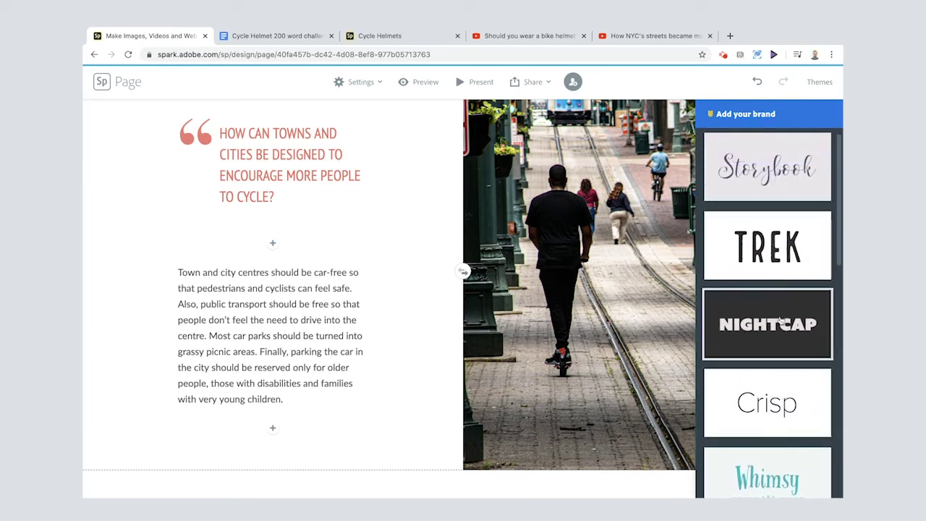
left_click(780, 242)
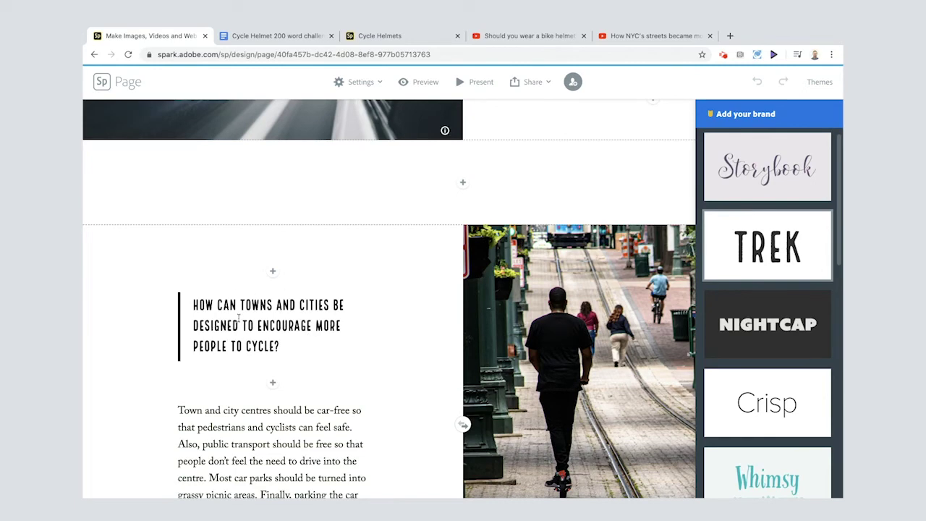
left_click(819, 82)
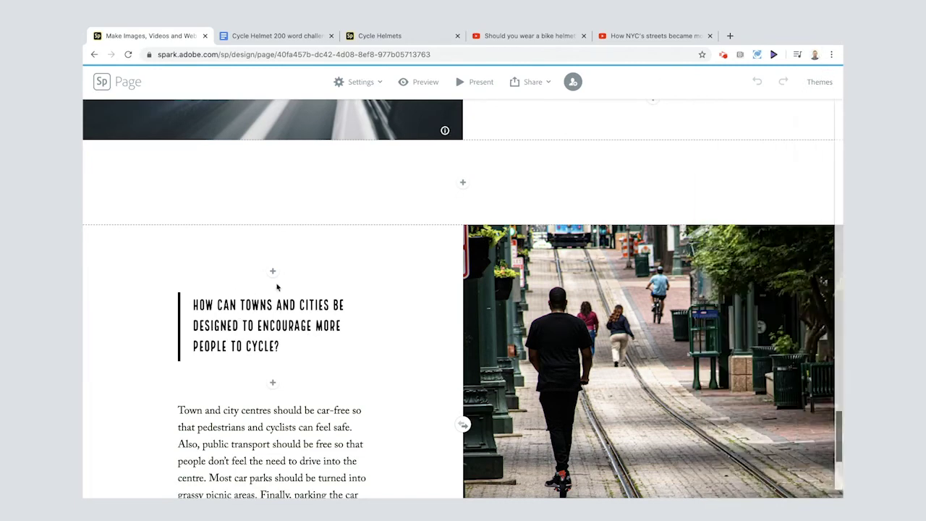
scroll(275, 287, "down", 3)
scroll(396, 201, "up", 5)
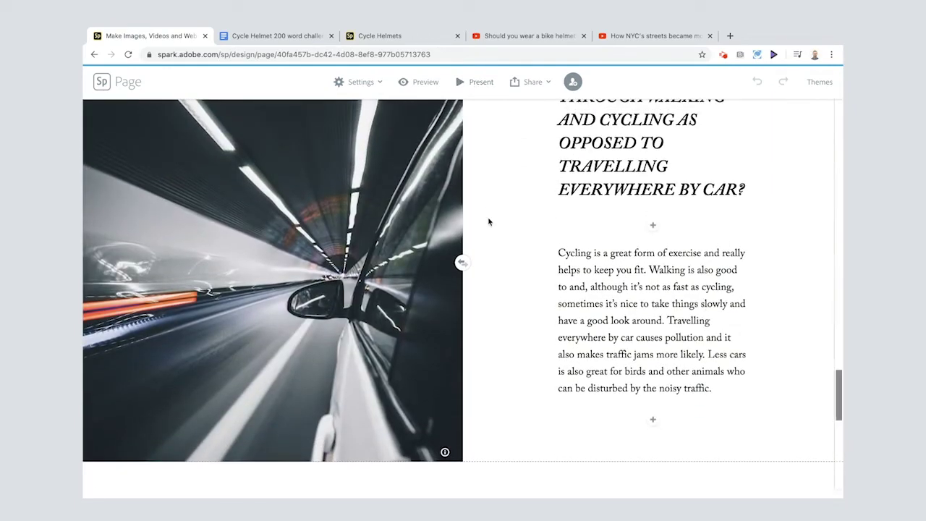
scroll(488, 219, "up", 10)
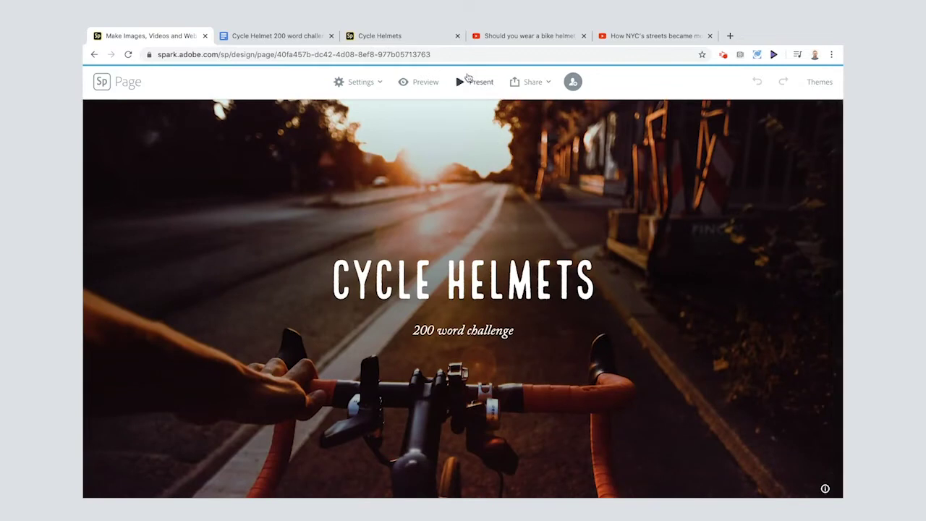
left_click(471, 82)
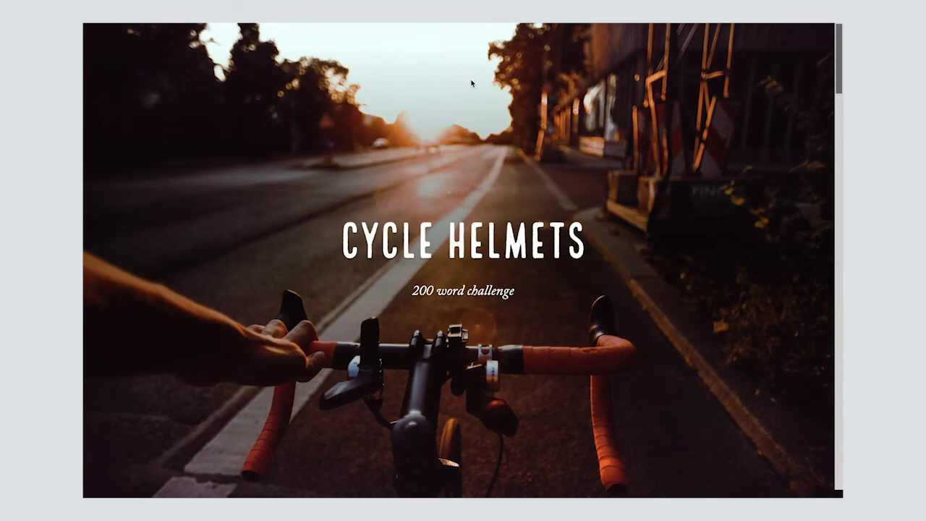
scroll(471, 82, "down", 5)
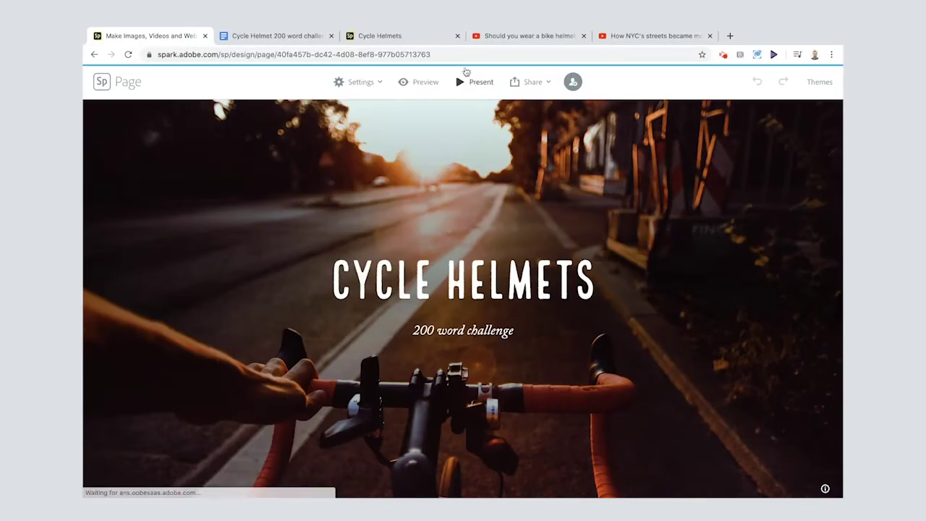
Embed the NYC streets YouTube video link above the towns-and-cities answer paragraph.
left_click(629, 37)
left_click(262, 55)
key("ctrl+c")
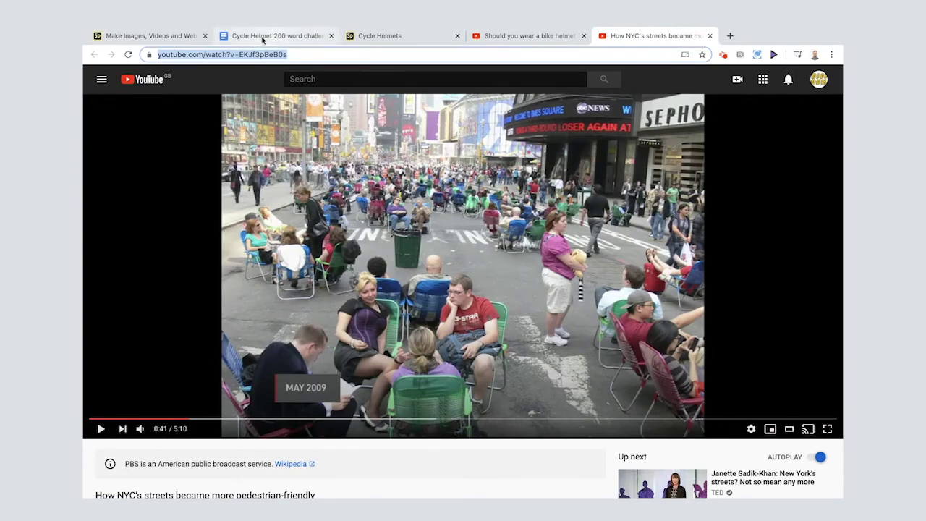
left_click(147, 40)
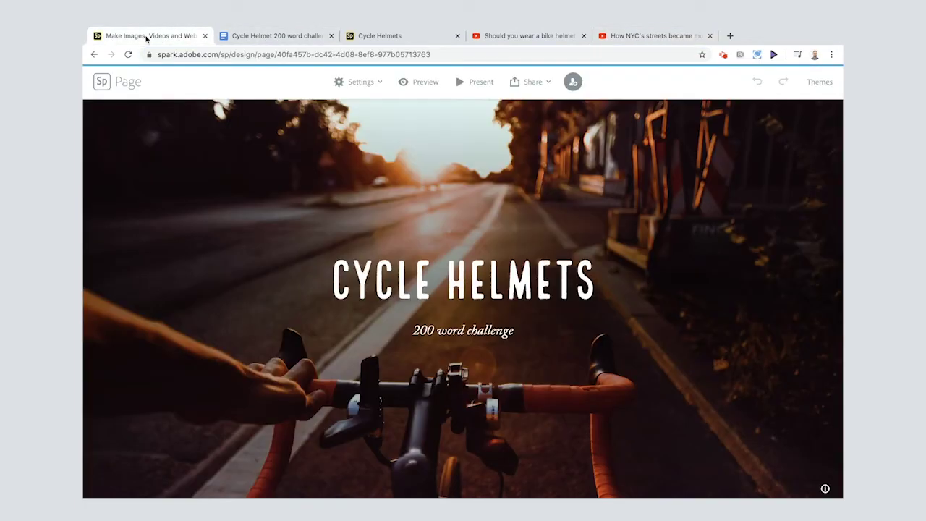
scroll(431, 301, "down", 10)
scroll(430, 301, "down", 15)
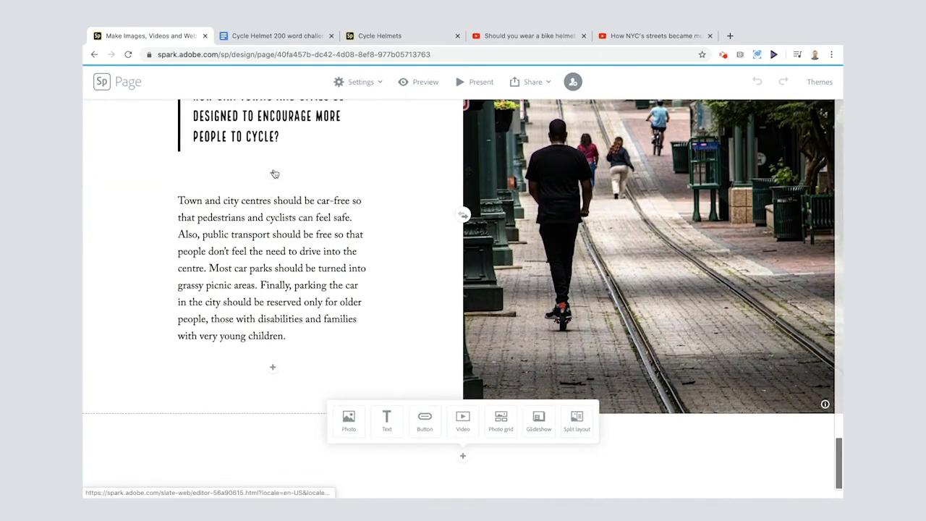
mouse_move(273, 172)
left_click(328, 136)
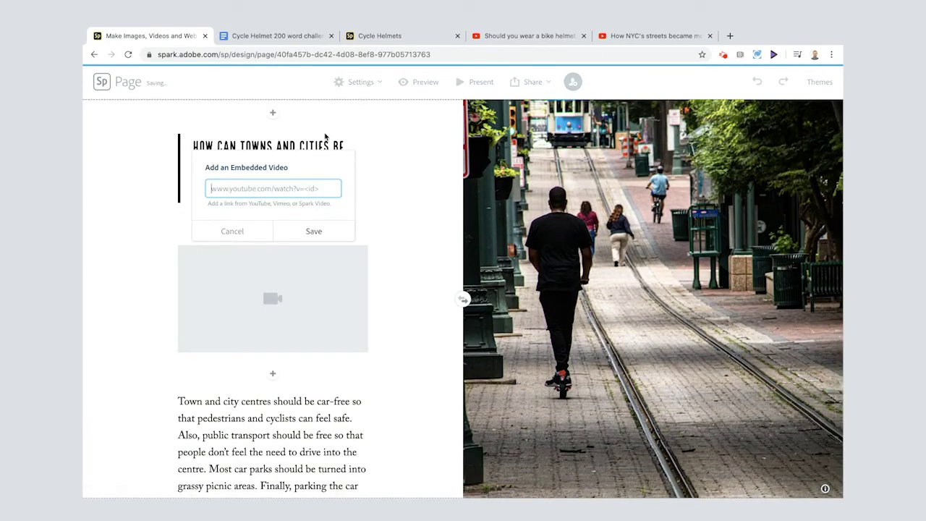
key("ctrl+v")
left_click(313, 231)
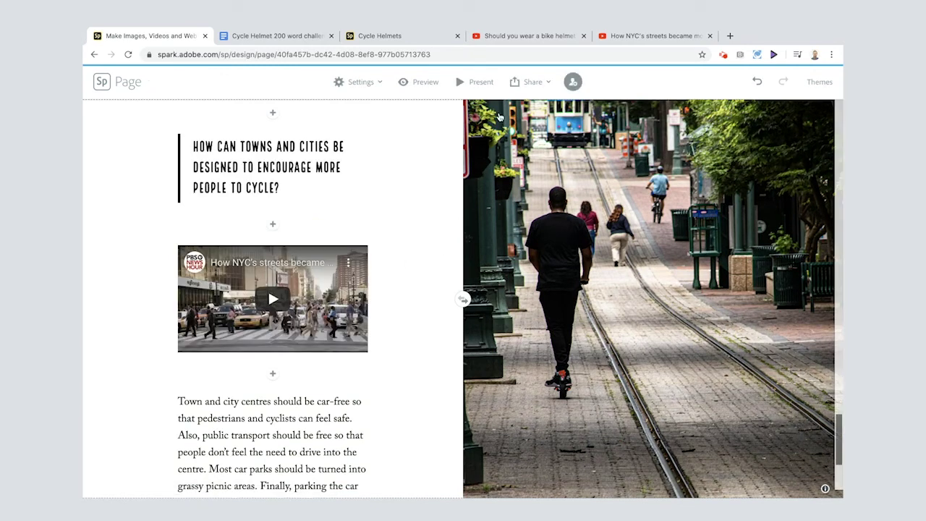
Publish the Cycle Helmets story via Share and copy its spark.adobe.com link.
left_click(528, 82)
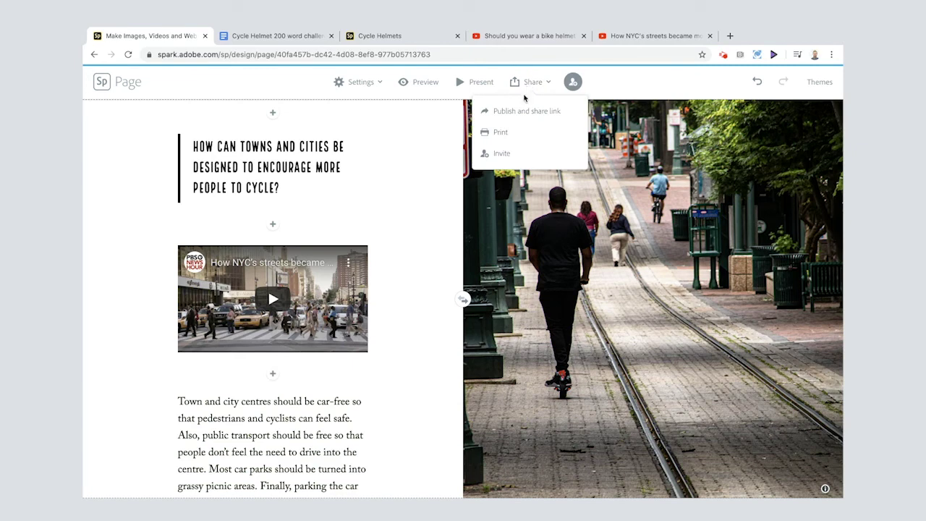
left_click(521, 112)
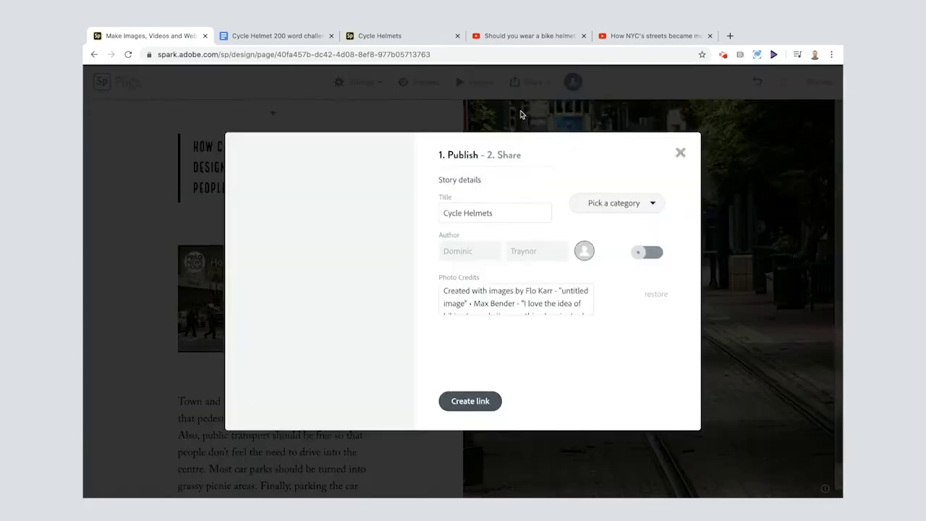
left_click(477, 403)
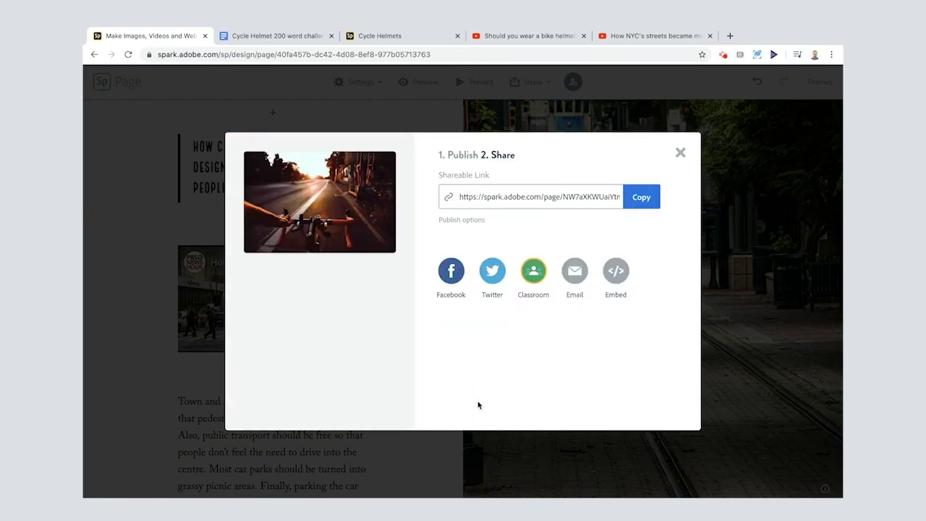
left_click(641, 197)
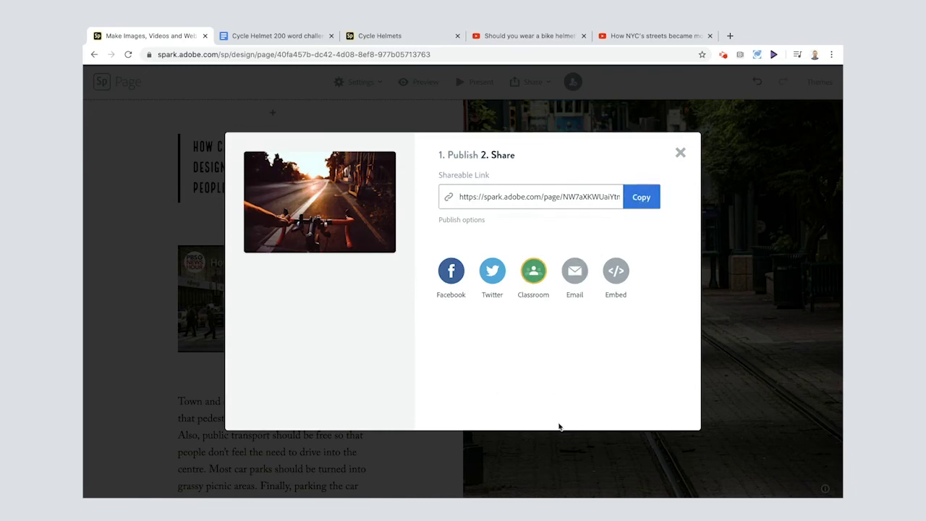